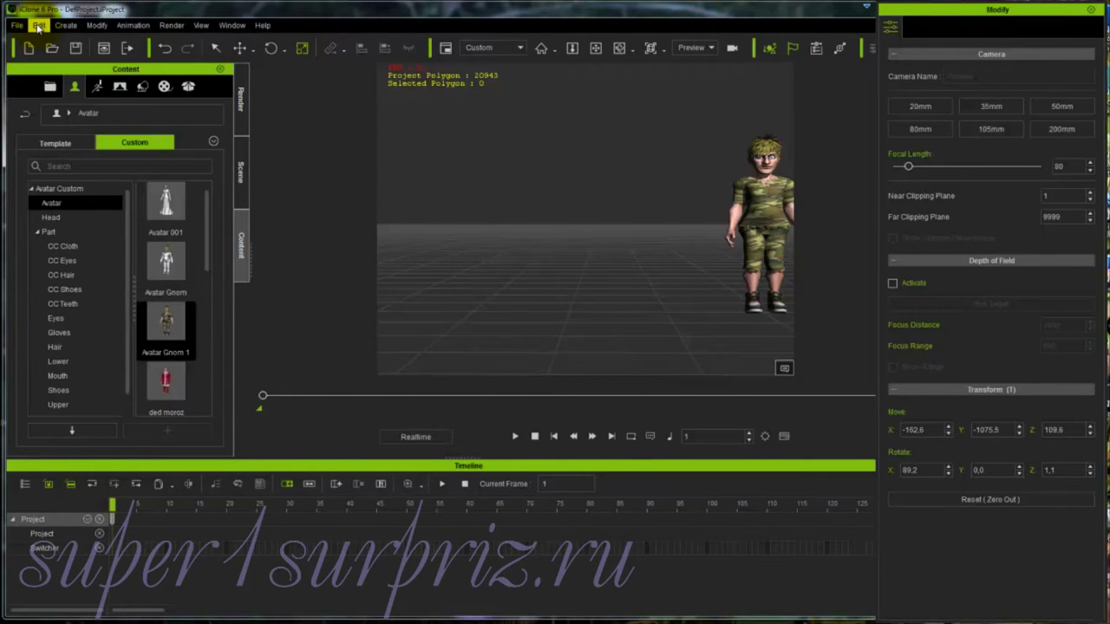
Create a three-point path on the ground beside the avatar, running away from its feet and curving toward the camera.
{"action": "left_click", "coordinate": [64, 25]}
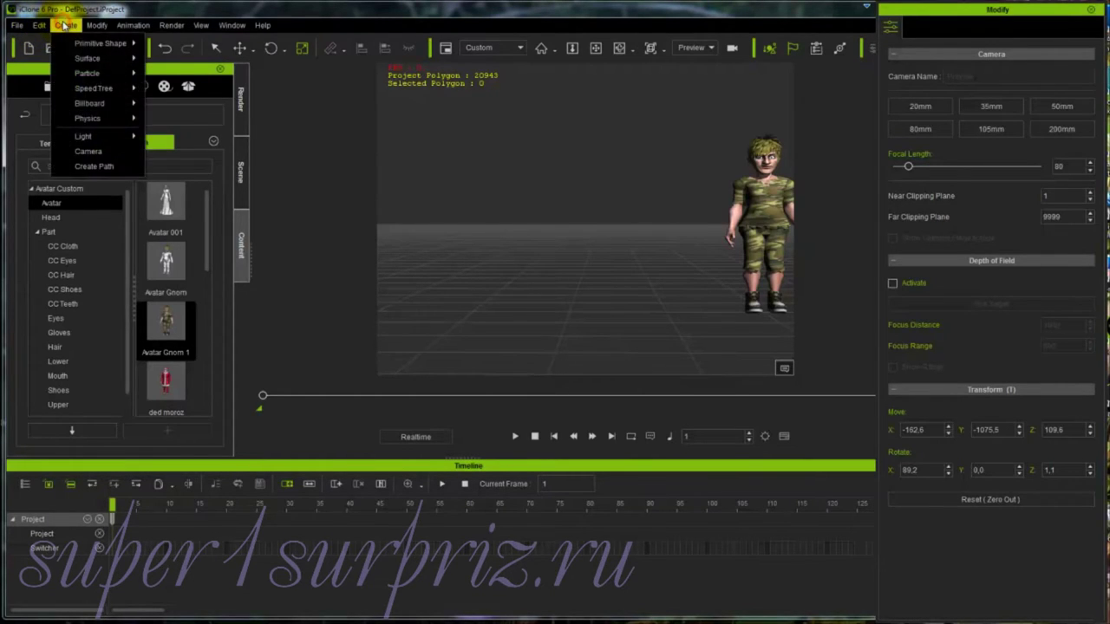
{"action": "left_click", "coordinate": [94, 166]}
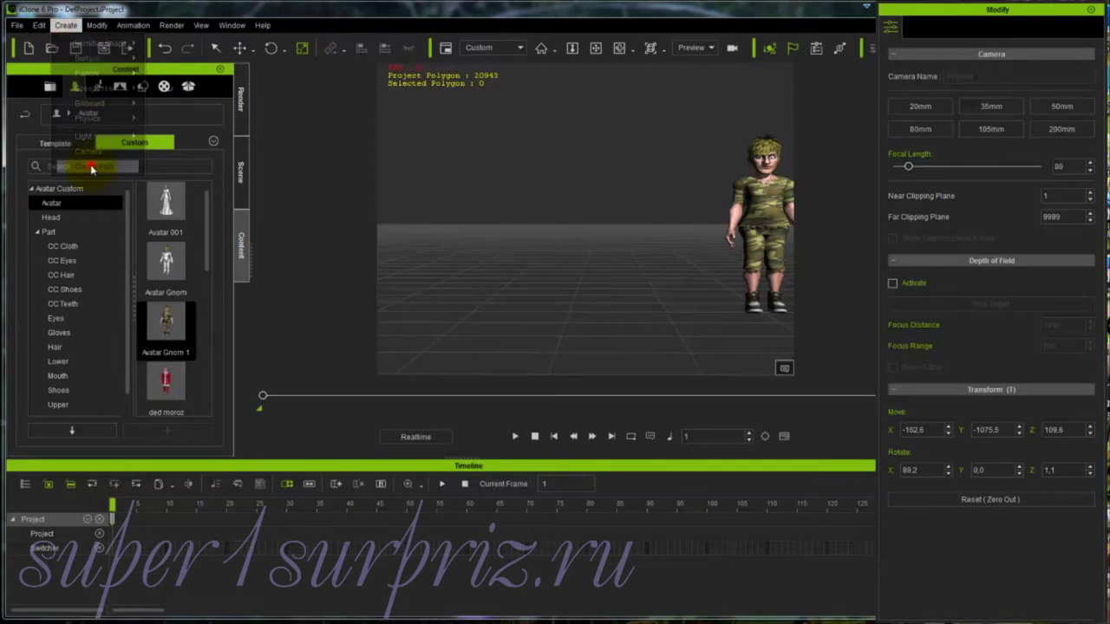
{"action": "left_click", "coordinate": [703, 302]}
{"action": "left_click", "coordinate": [595, 301]}
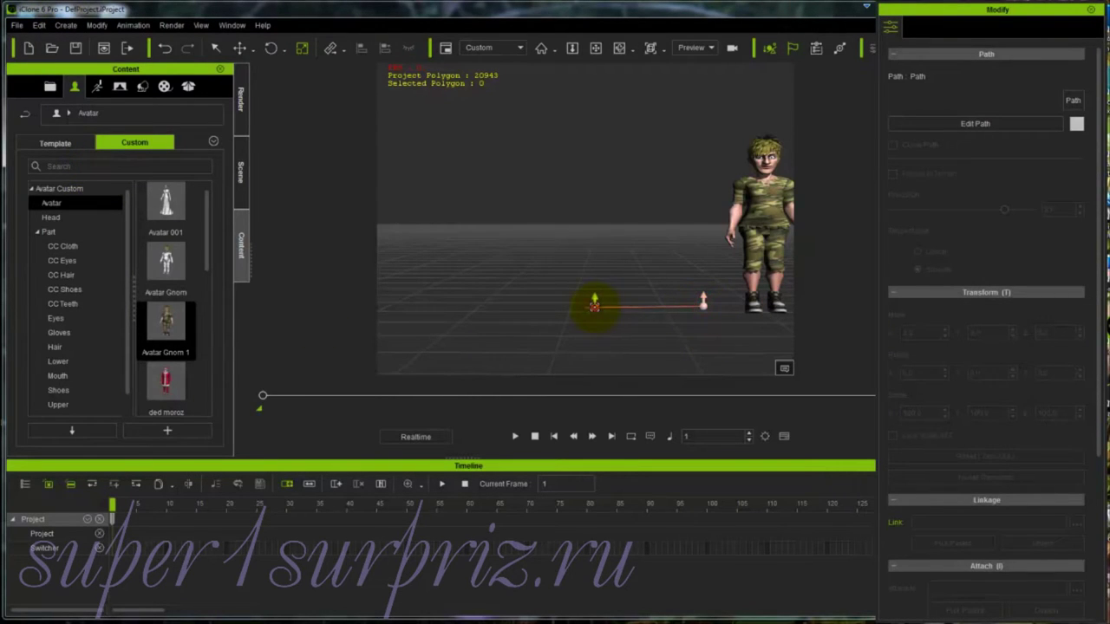
{"action": "left_click", "coordinate": [563, 352]}
{"action": "right_click", "coordinate": [562, 352]}
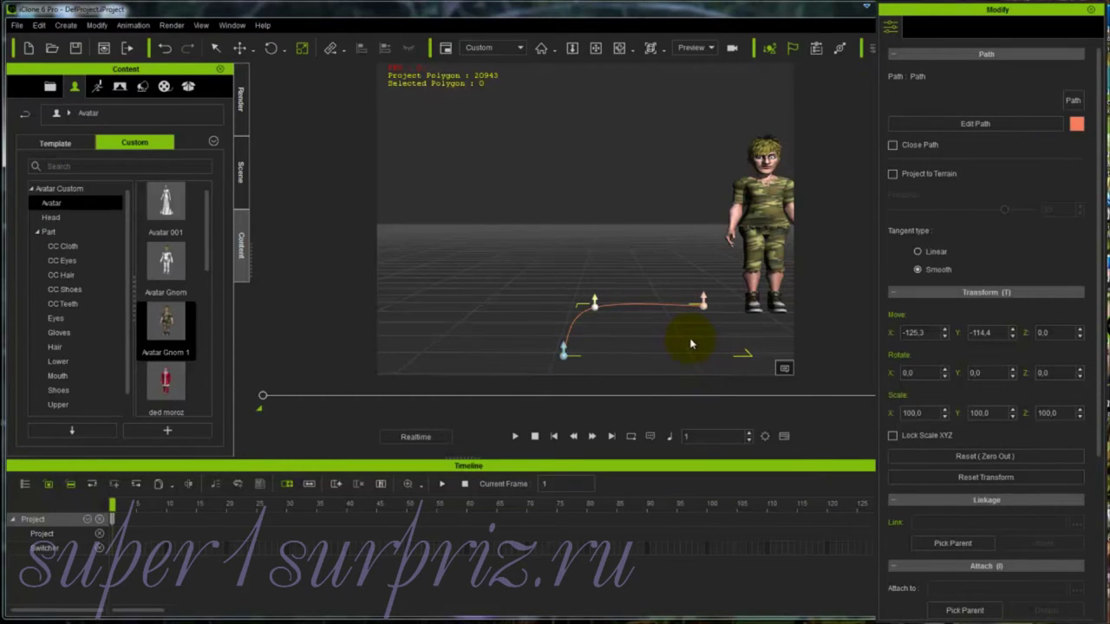
Set the path's display color to white using a custom color.
{"action": "left_click", "coordinate": [1076, 124]}
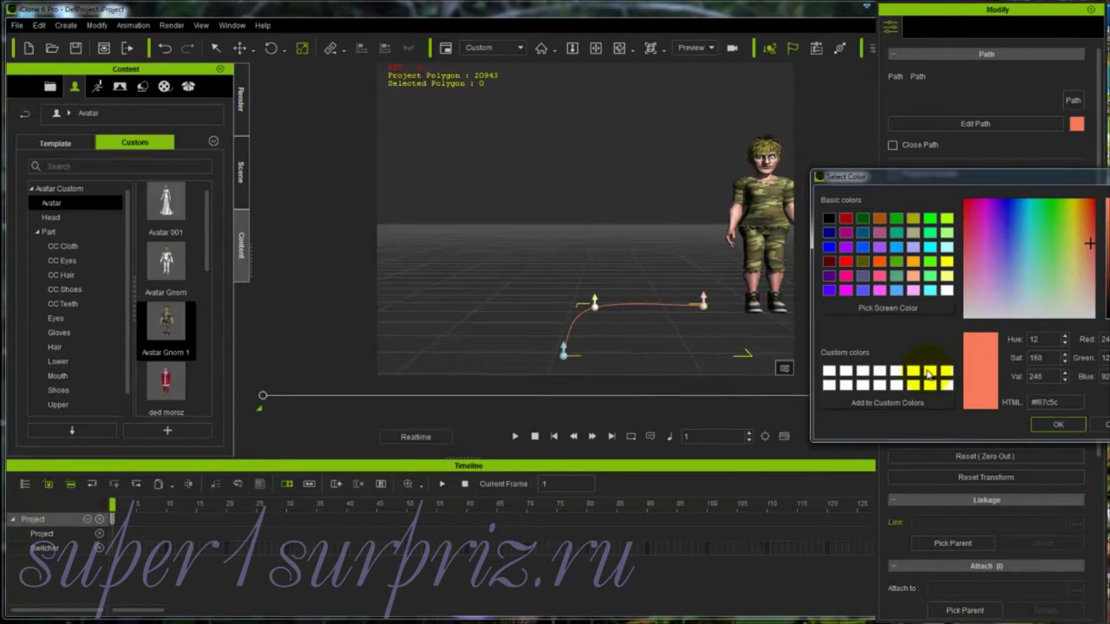
{"action": "left_click", "coordinate": [928, 373]}
{"action": "left_click", "coordinate": [1067, 427]}
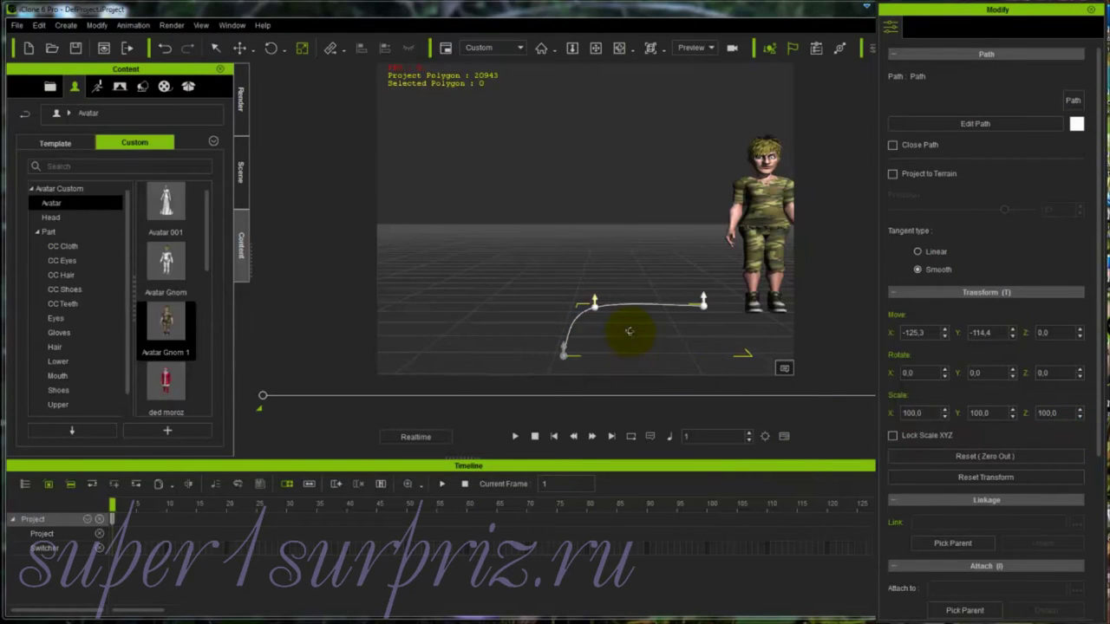
Enable path editing and move the middle control point along the X axis, slightly farther from the avatar.
{"action": "right_click_drag", "start_coordinate": [629, 329], "coordinate": [630, 373]}
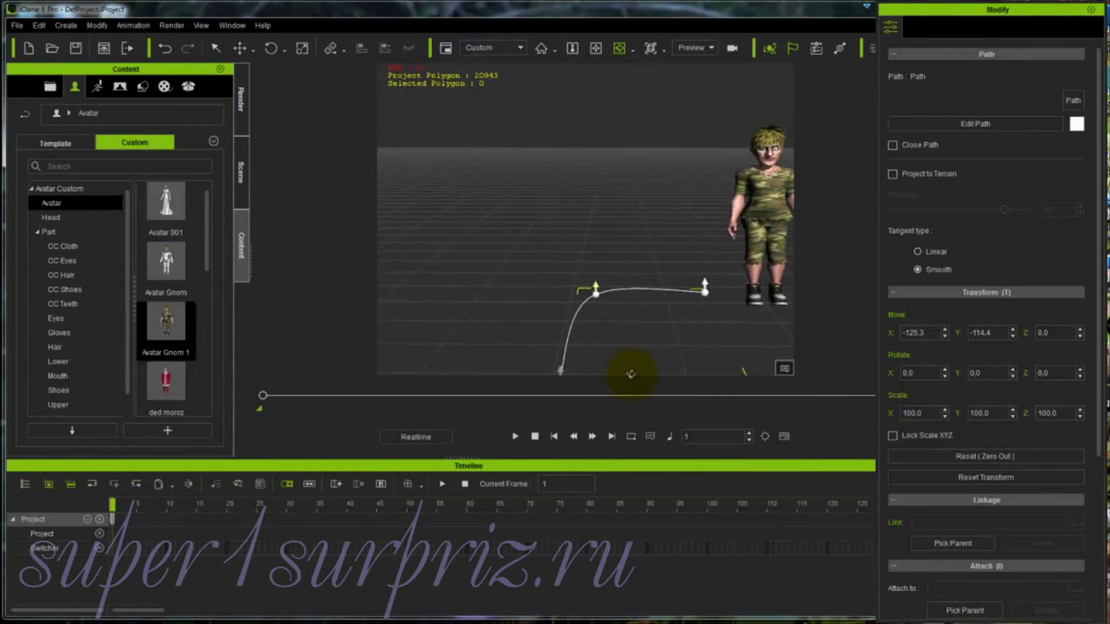
{"action": "scroll", "coordinate": [644, 339], "scroll_direction": "down", "scroll_amount": 2}
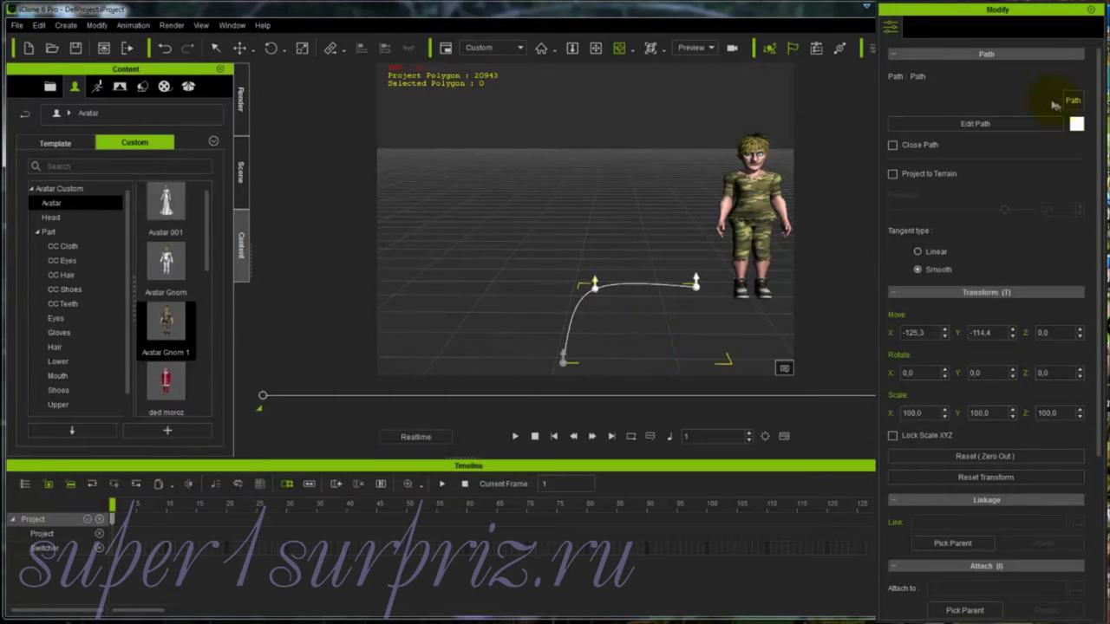
{"action": "left_click", "coordinate": [987, 124]}
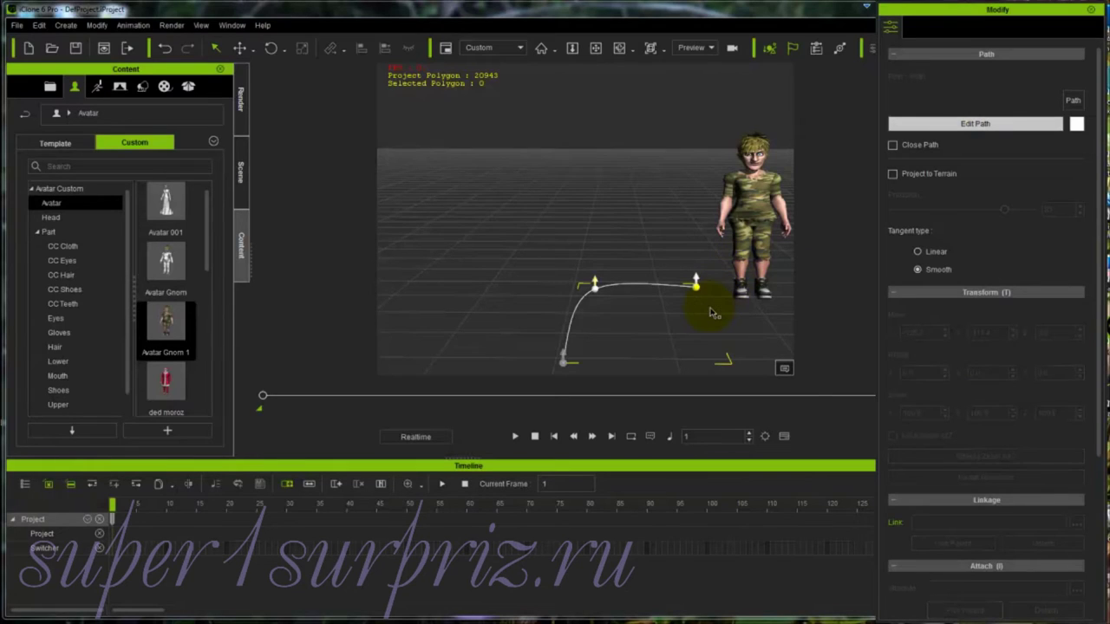
{"action": "left_click", "coordinate": [595, 287]}
{"action": "left_click", "coordinate": [597, 289]}
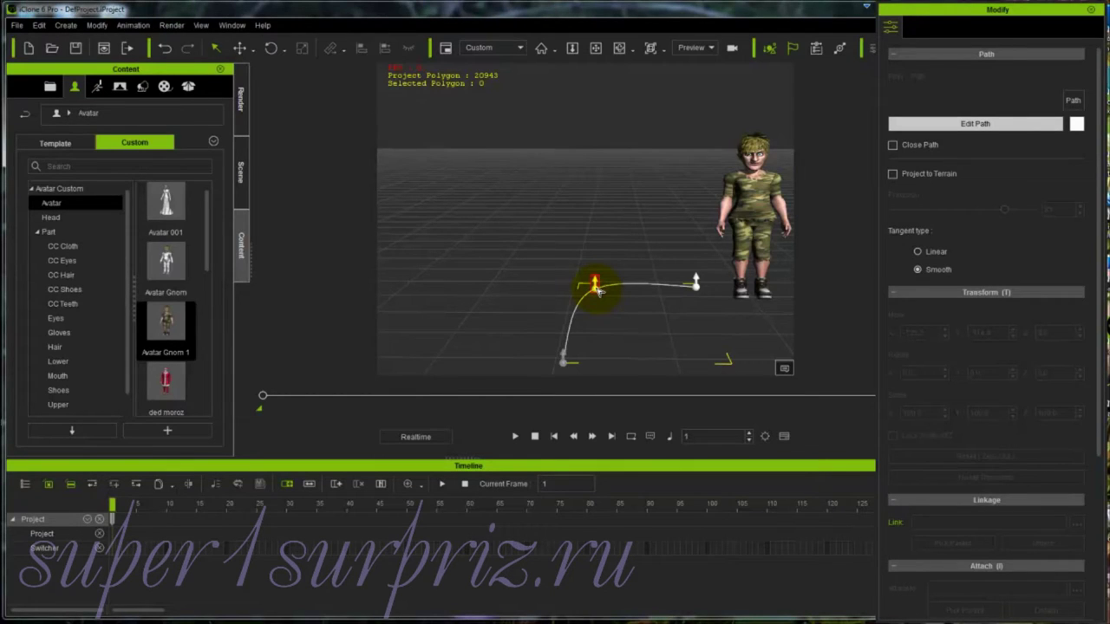
{"action": "key", "text": "w"}
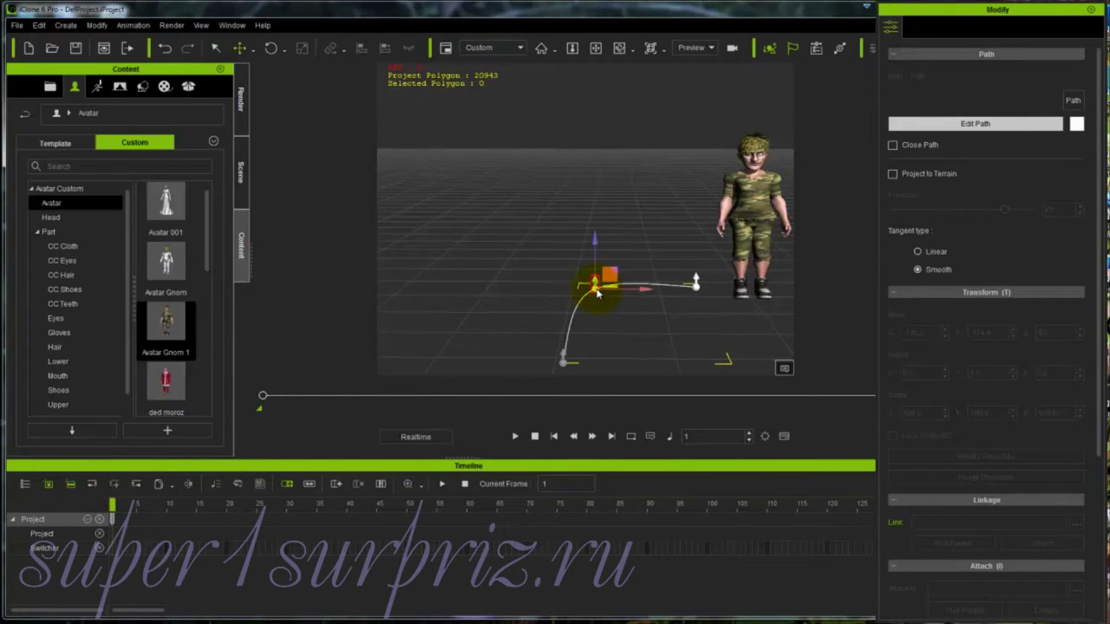
{"action": "left_click_drag", "start_coordinate": [642, 292], "coordinate": [622, 339]}
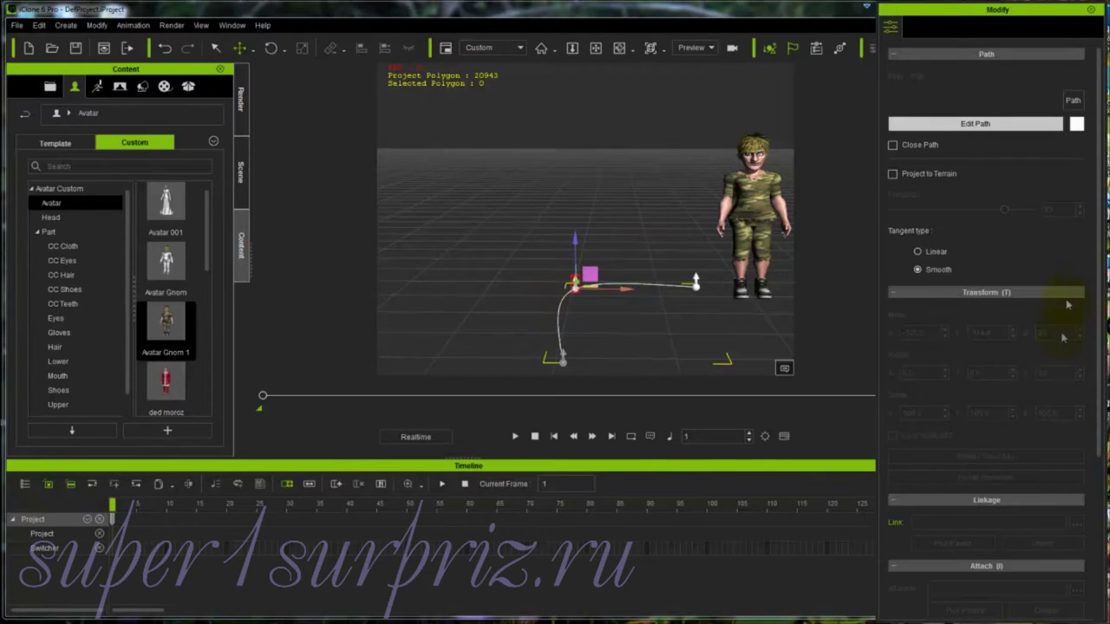
Try the Linear tangent type and the Close Path option, restoring the Smooth tangent and the open path.
{"action": "left_click", "coordinate": [917, 251]}
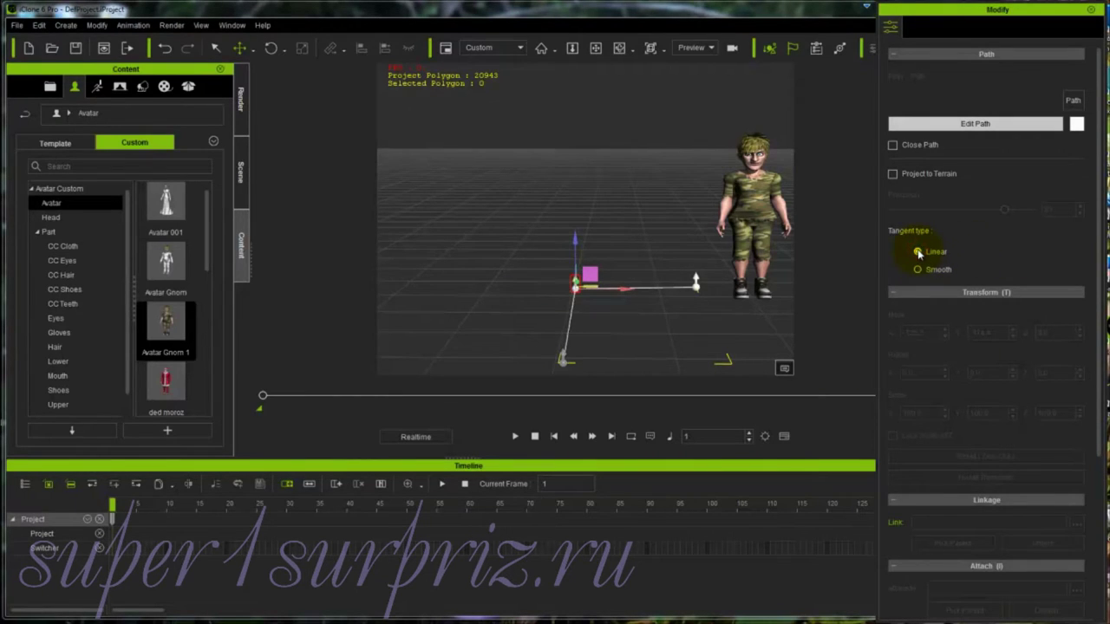
{"action": "left_click", "coordinate": [918, 270]}
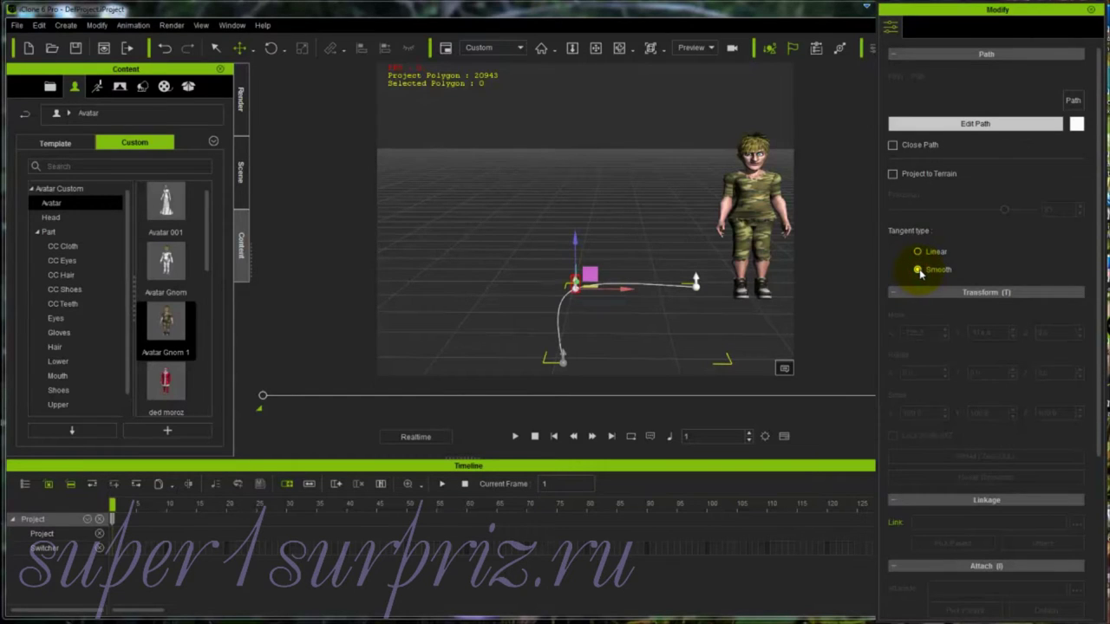
{"action": "left_click", "coordinate": [893, 146]}
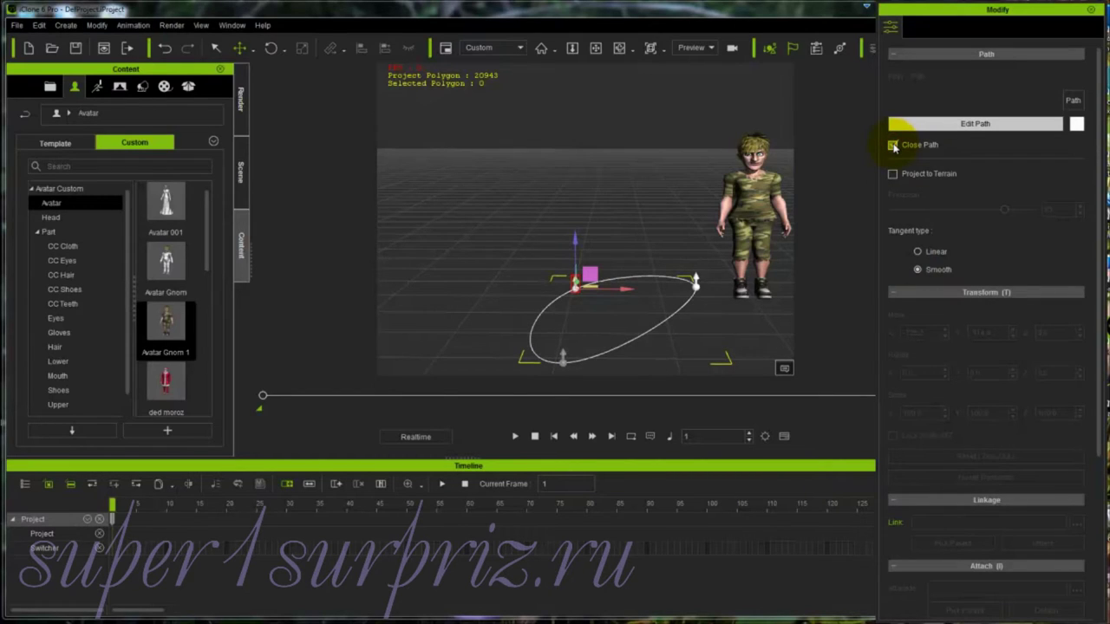
{"action": "left_click", "coordinate": [893, 146]}
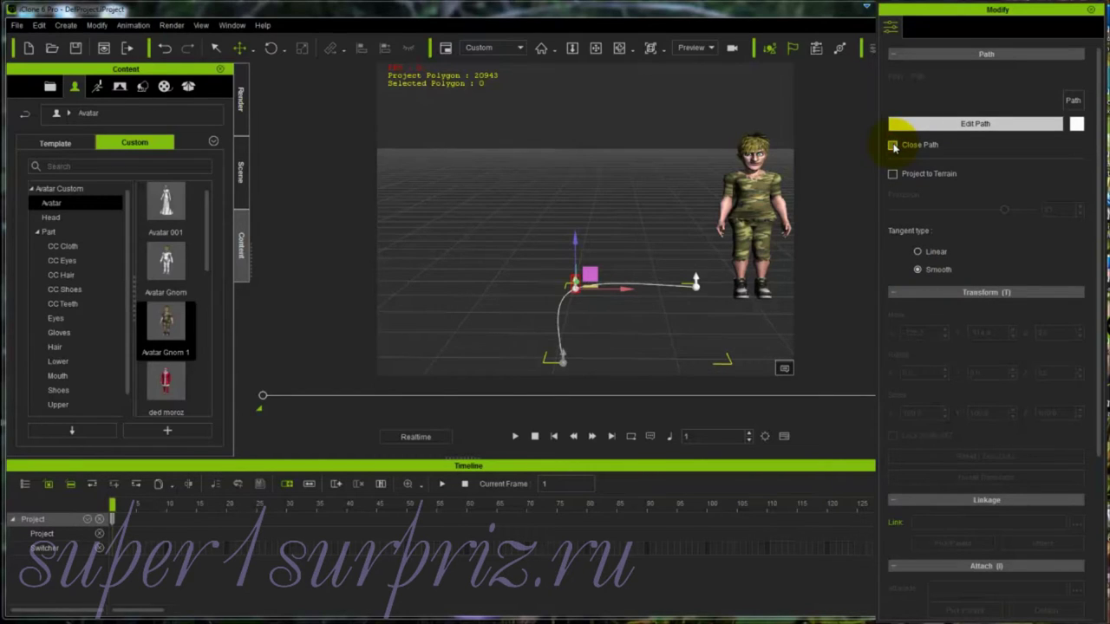
Move the path's end control point back and outward, and add a control point between the corner and the start point.
{"action": "left_click", "coordinate": [566, 353]}
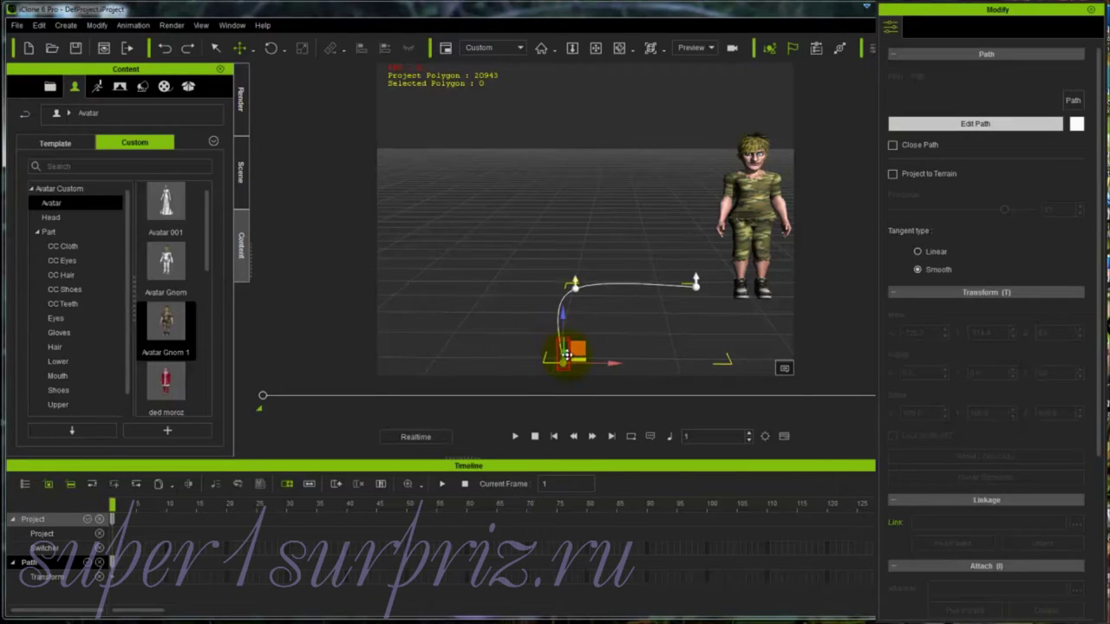
{"action": "left_click_drag", "start_coordinate": [565, 353], "coordinate": [587, 334]}
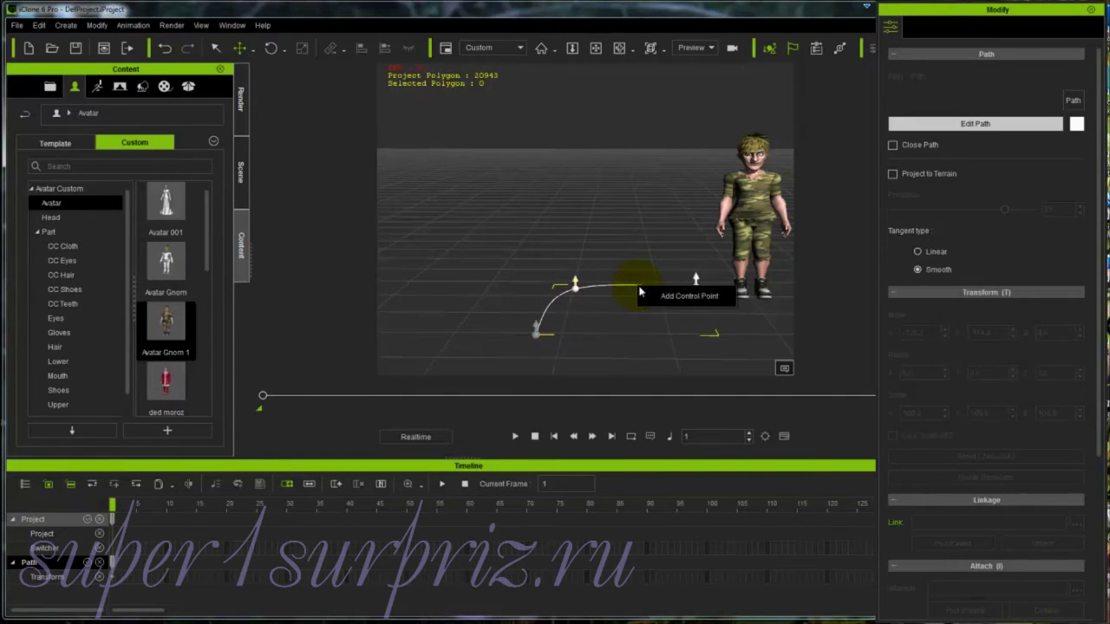
{"action": "left_click", "coordinate": [669, 299]}
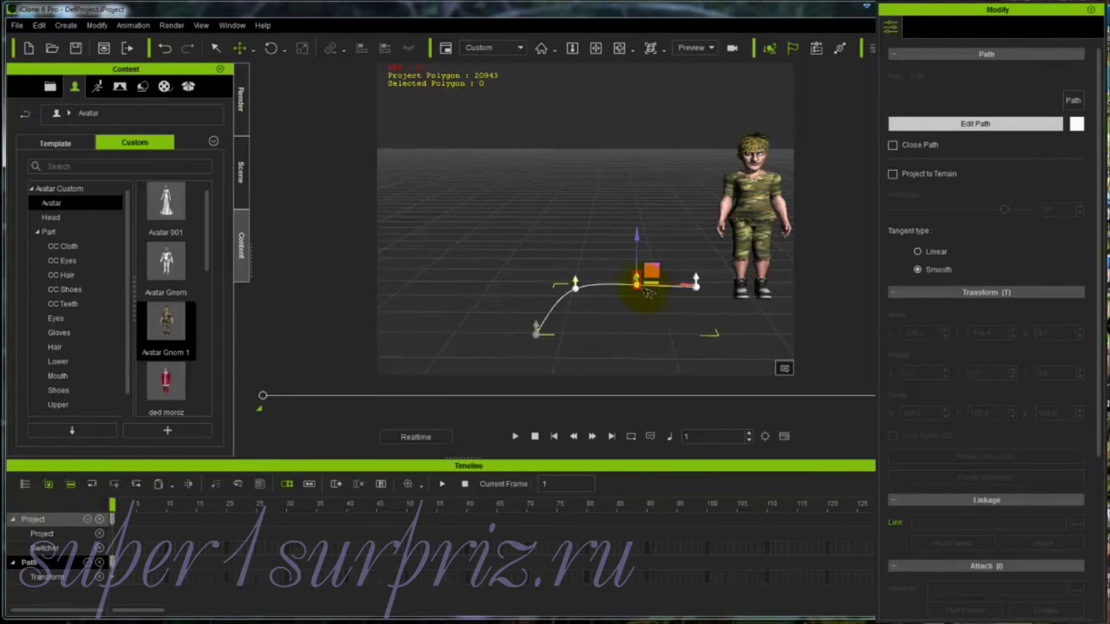
Add a control point right beside the path's corner point and delete the original corner point.
{"action": "left_click", "coordinate": [576, 290]}
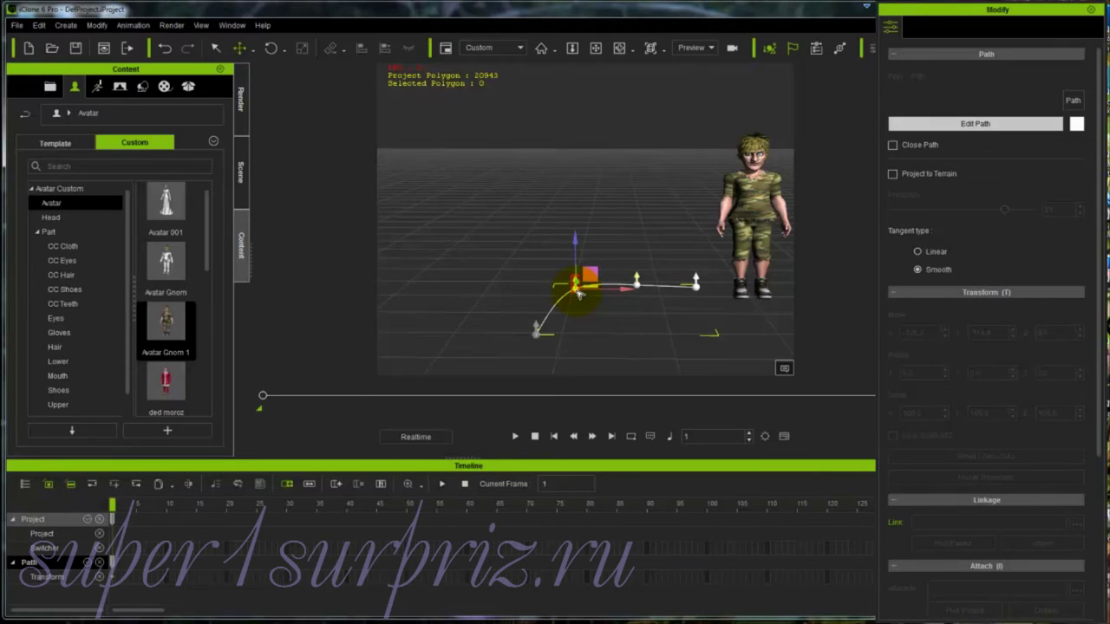
{"action": "right_click", "coordinate": [577, 296]}
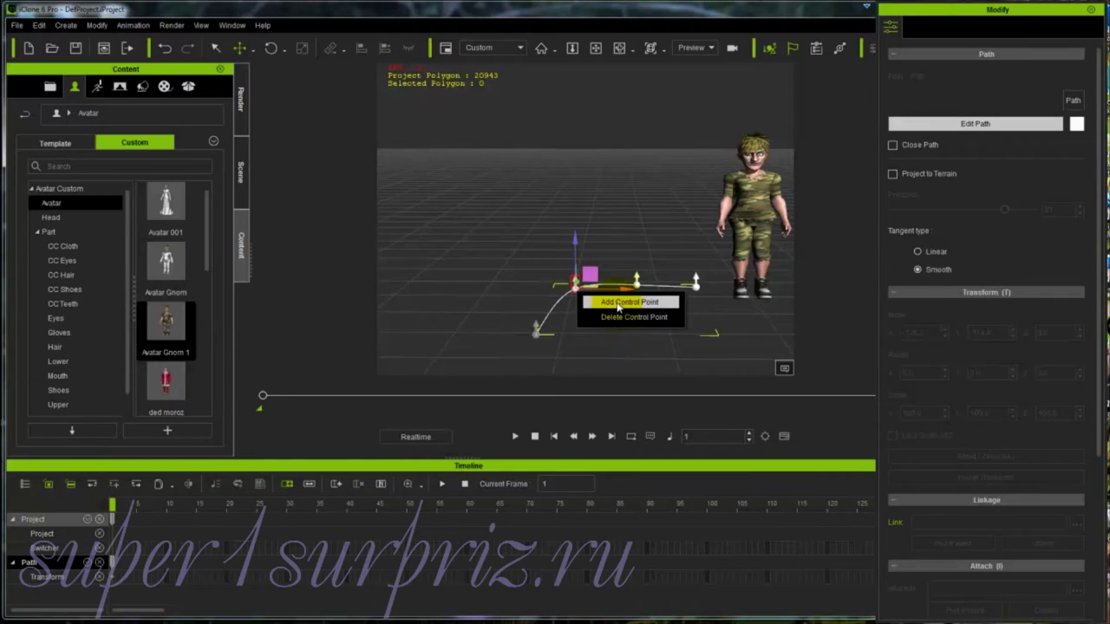
{"action": "left_click", "coordinate": [619, 302]}
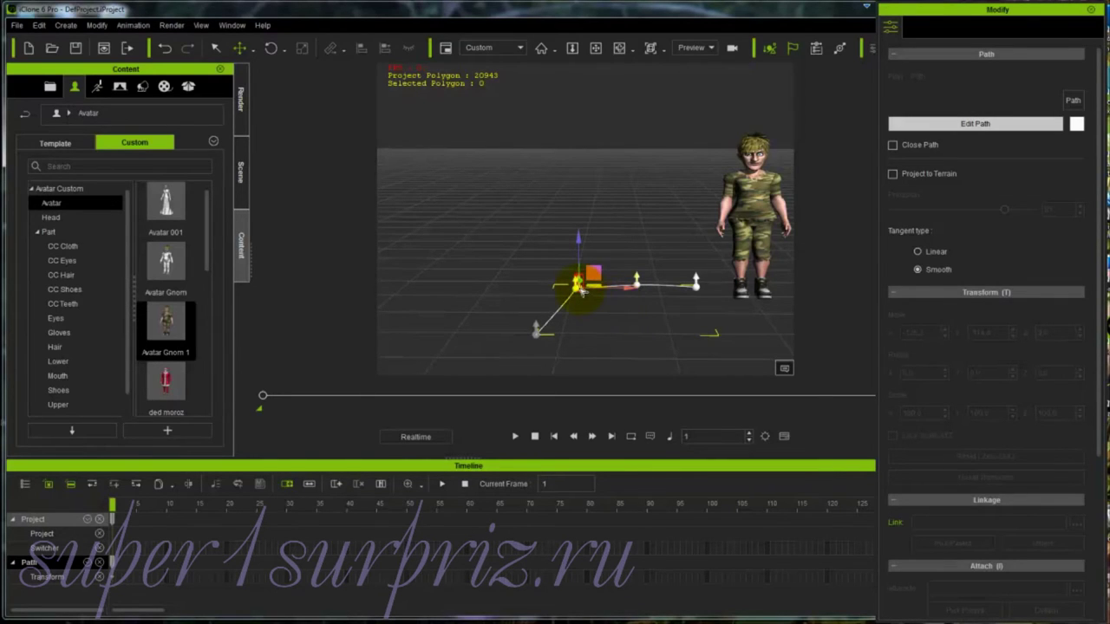
{"action": "right_click", "coordinate": [581, 291]}
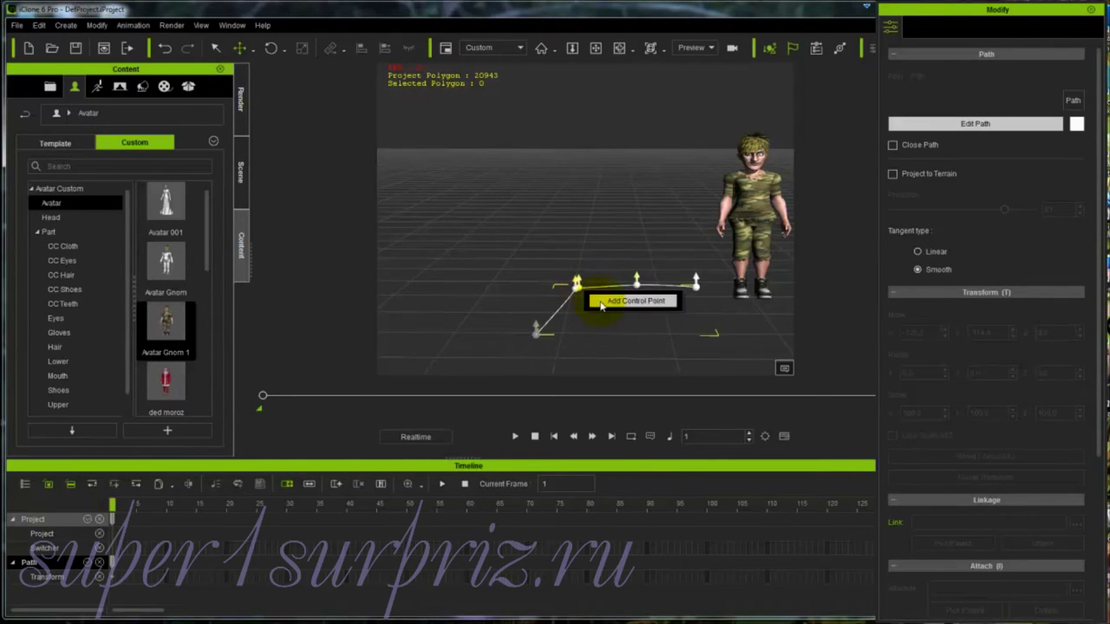
{"action": "left_click", "coordinate": [577, 287]}
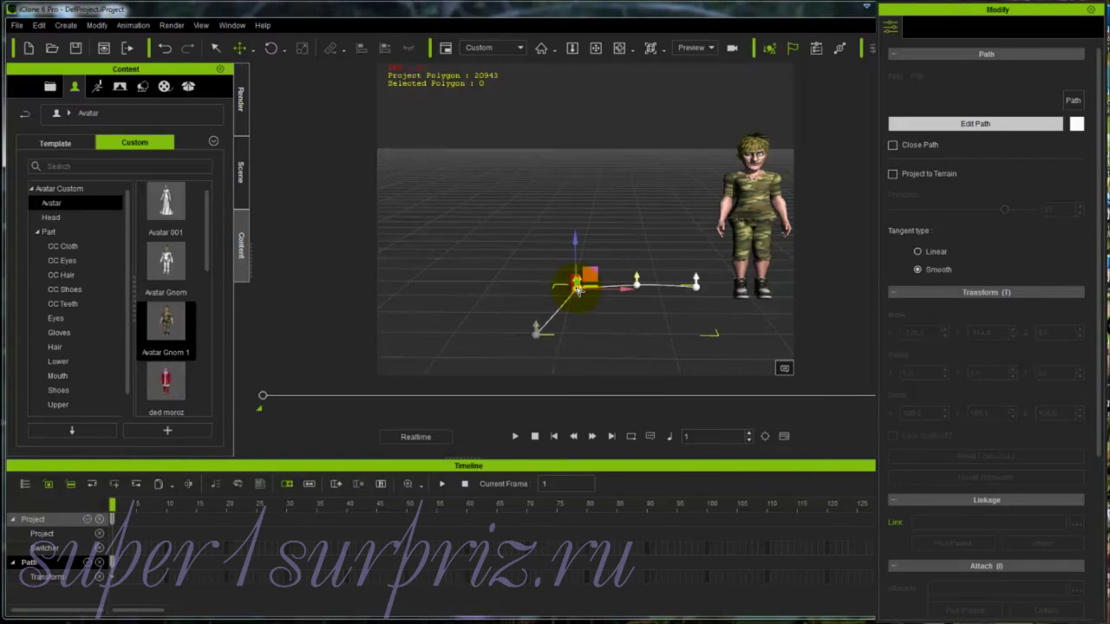
{"action": "right_click", "coordinate": [577, 291]}
{"action": "left_click", "coordinate": [607, 314]}
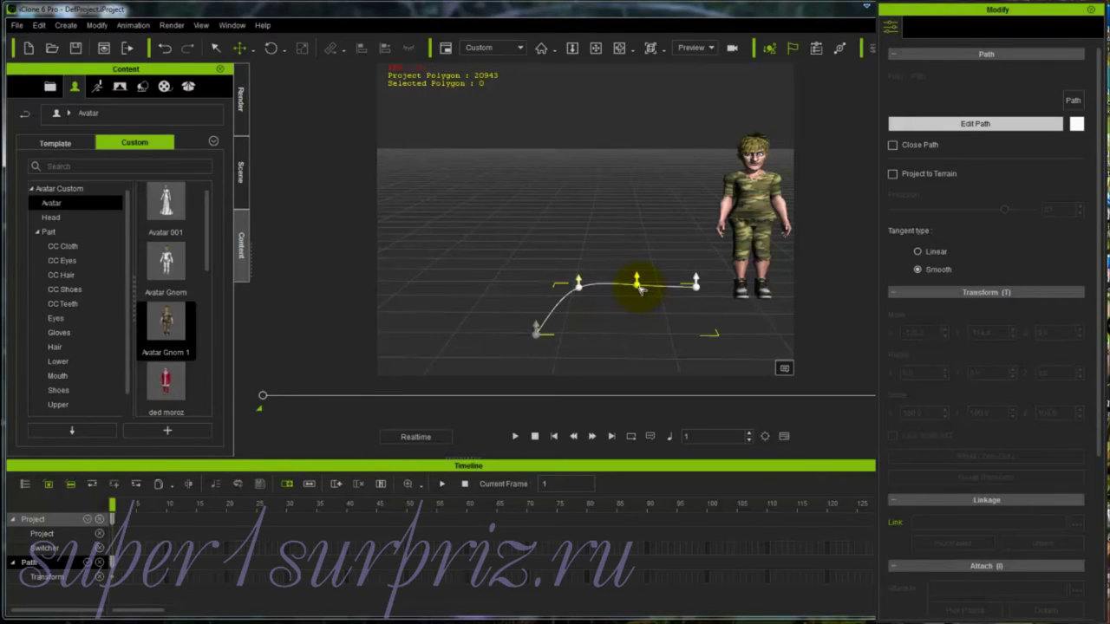
Move the intermediate control point along X closer to the corner, and add a control point between the corner and the path's end.
{"action": "left_click", "coordinate": [638, 288]}
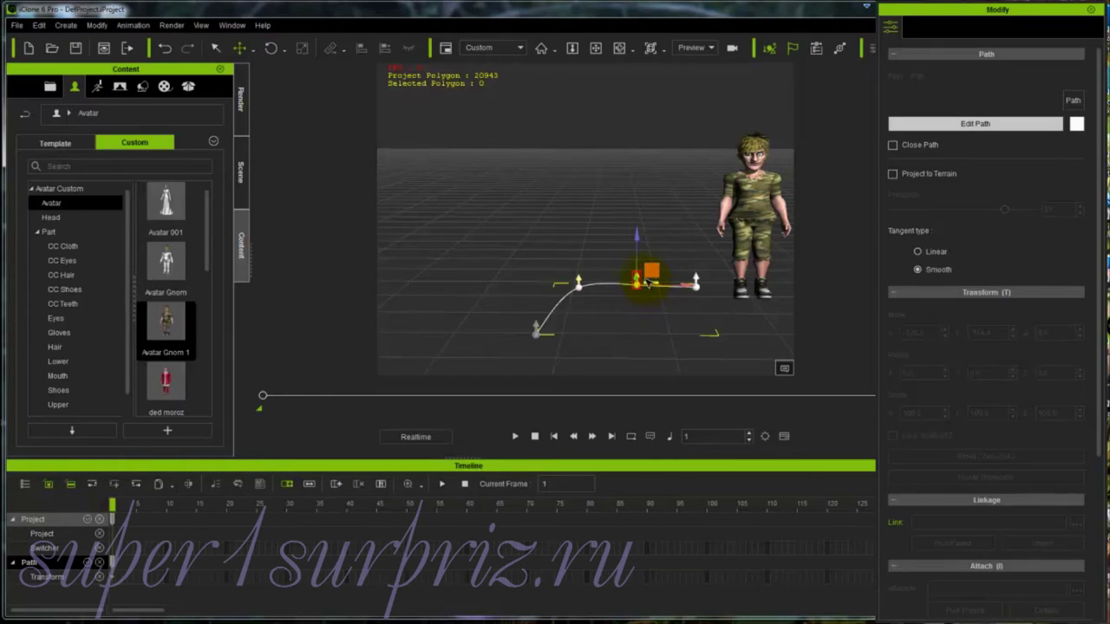
{"action": "left_click_drag", "start_coordinate": [685, 283], "coordinate": [664, 292]}
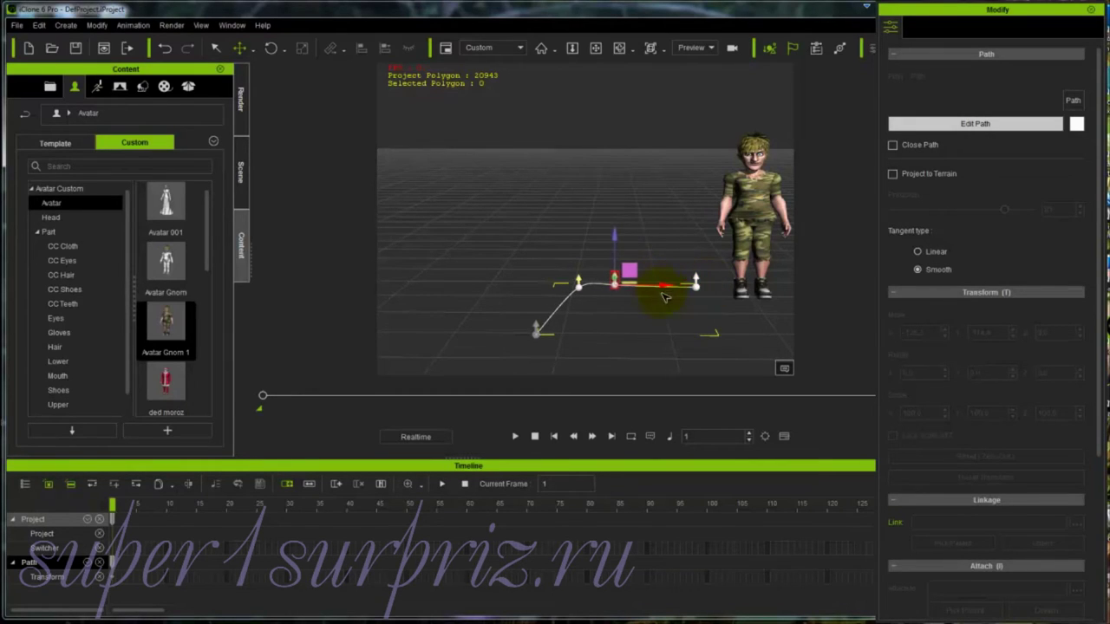
{"action": "left_click", "coordinate": [617, 309]}
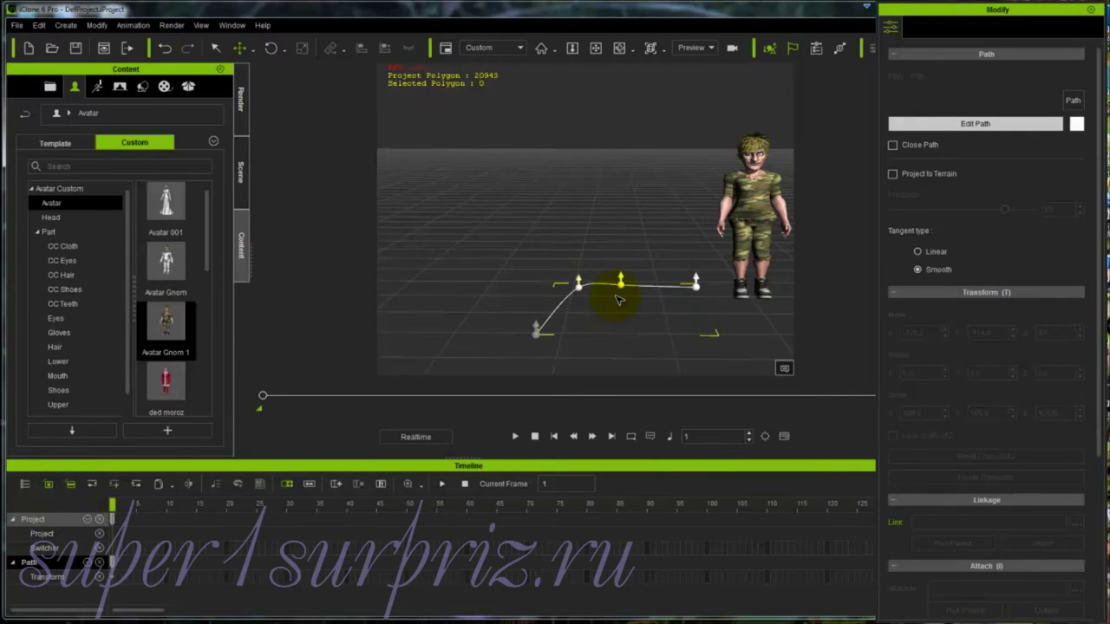
{"action": "left_click", "coordinate": [560, 310]}
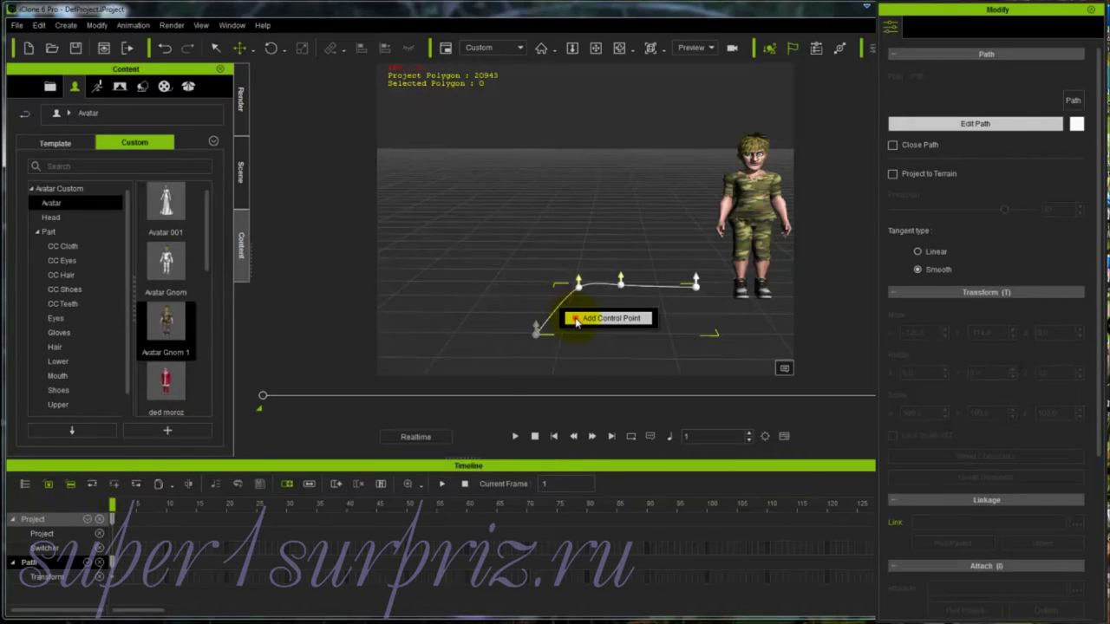
{"action": "left_click", "coordinate": [558, 309]}
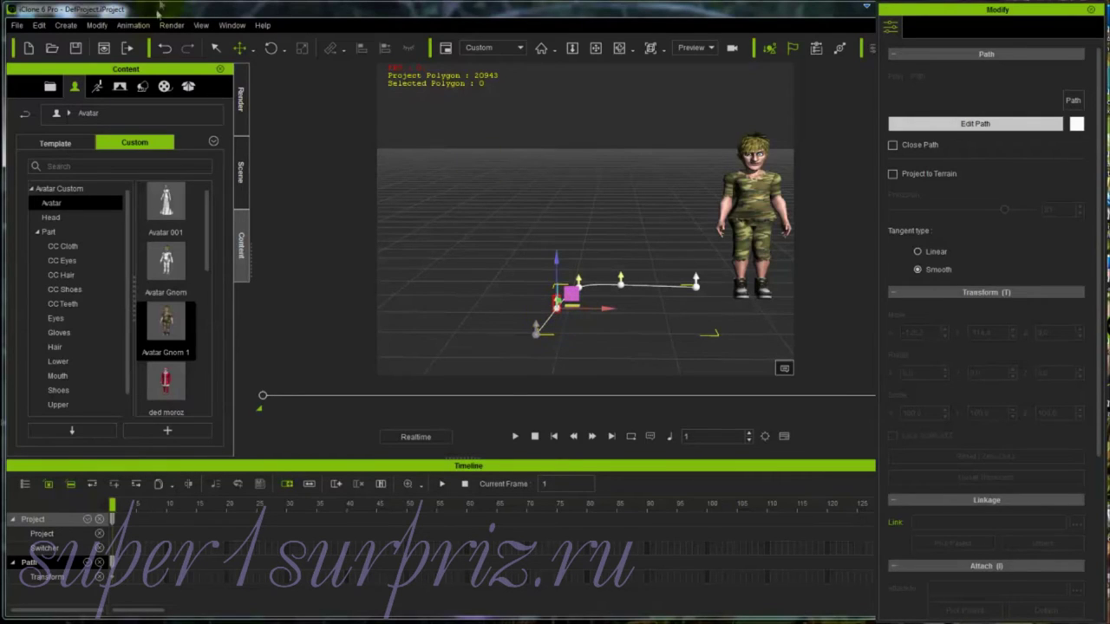
Select the three intermediate control points together, and try to add a control point away from the path line.
{"action": "left_click", "coordinate": [217, 50]}
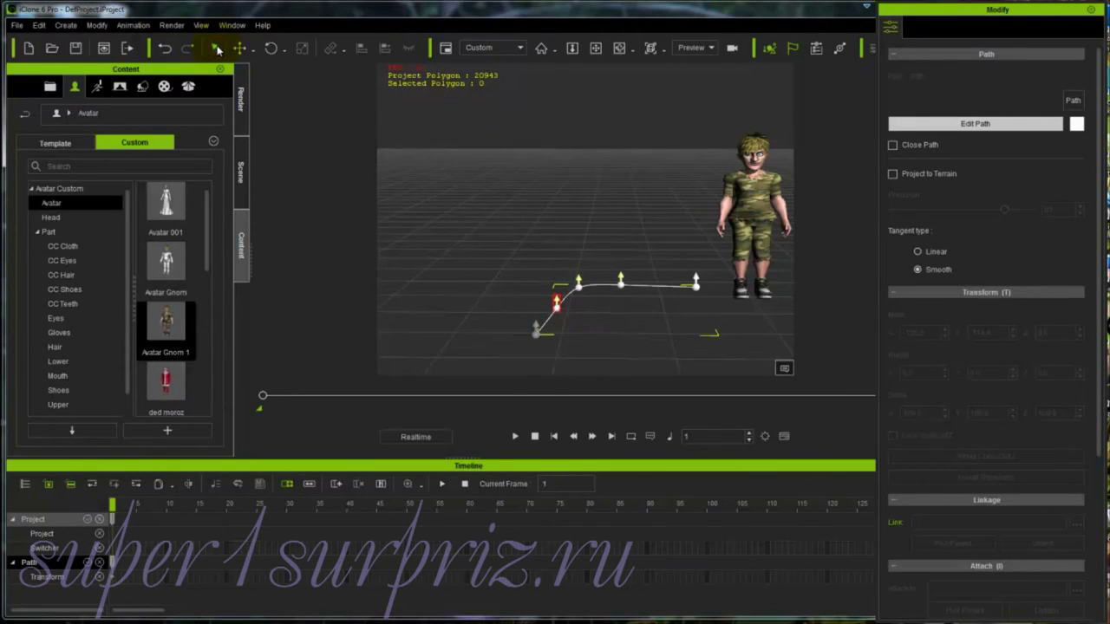
{"action": "left_click", "coordinate": [557, 235]}
{"action": "left_click", "coordinate": [579, 287], "text": "ctrl"}
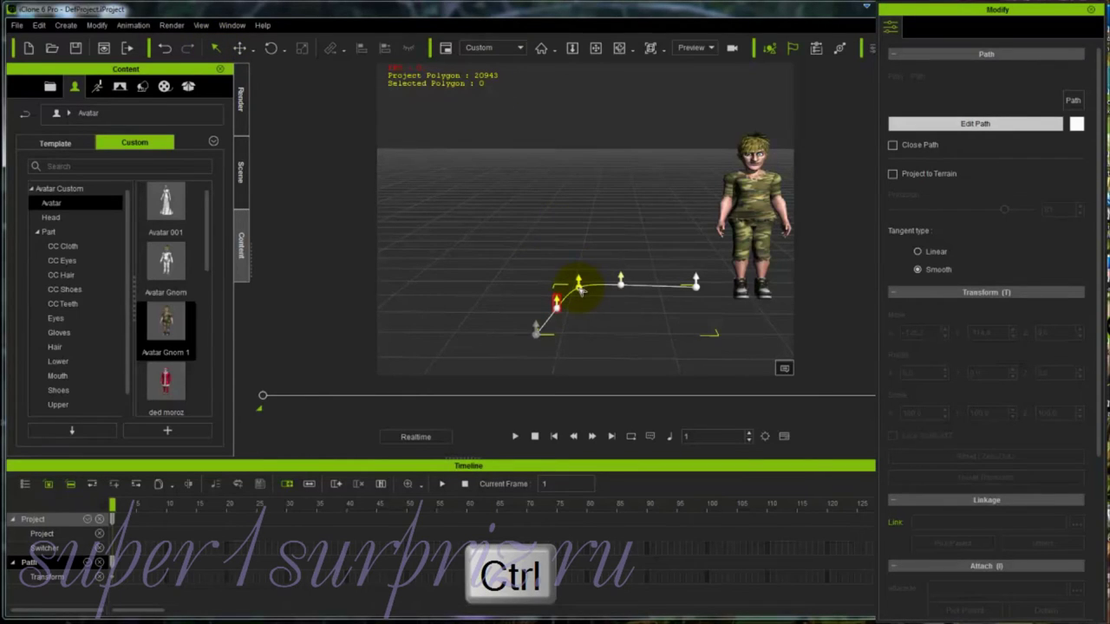
{"action": "left_click", "coordinate": [620, 286], "text": "ctrl"}
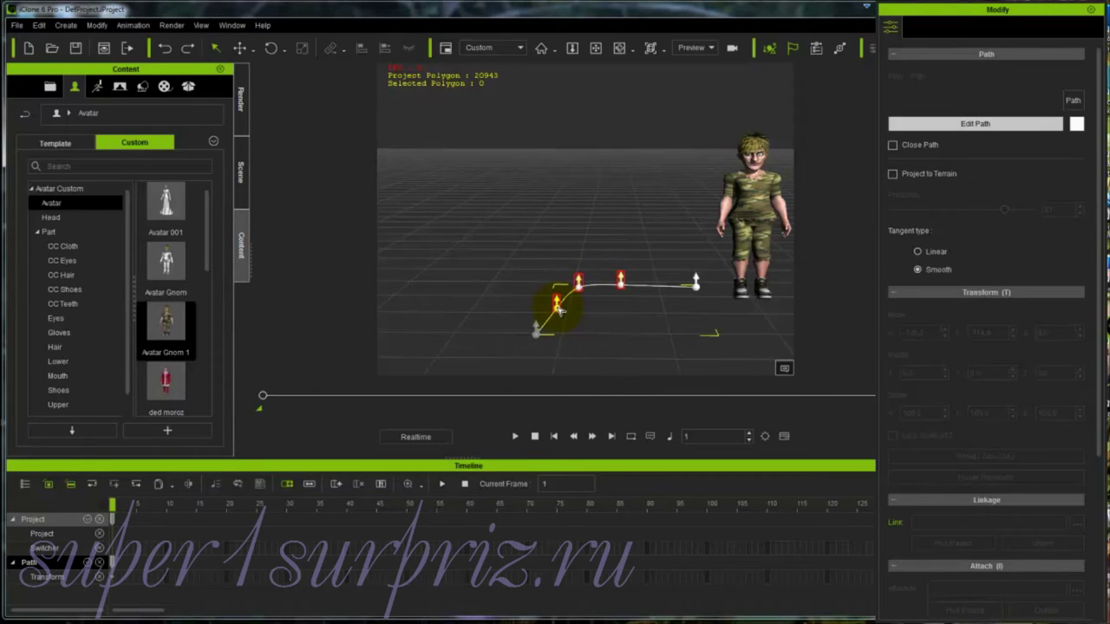
{"action": "right_click", "coordinate": [581, 311]}
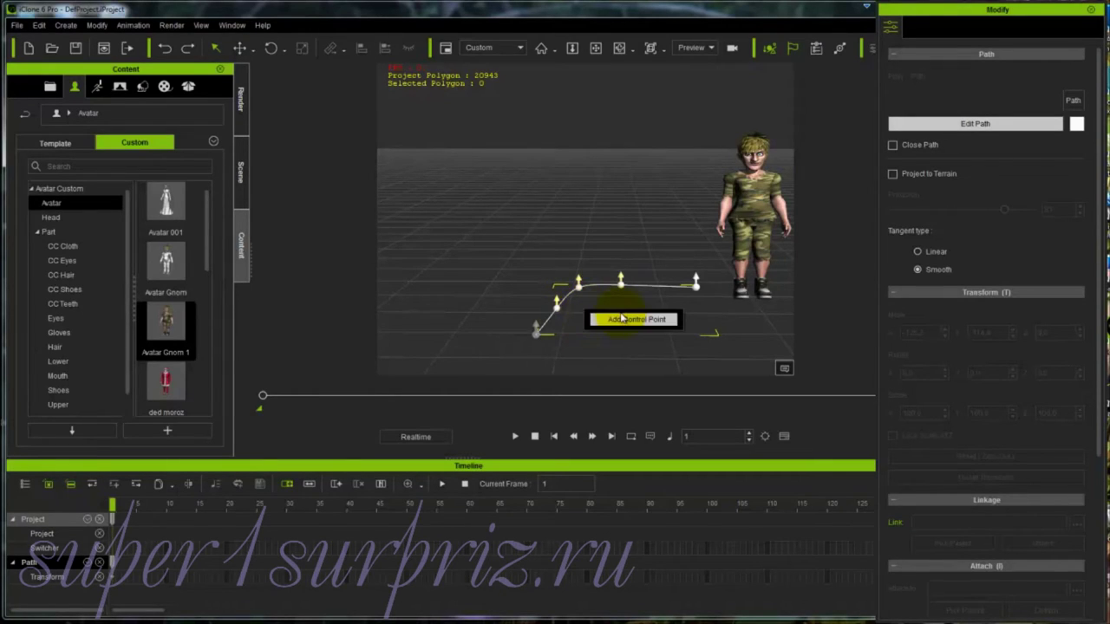
{"action": "left_click", "coordinate": [622, 320]}
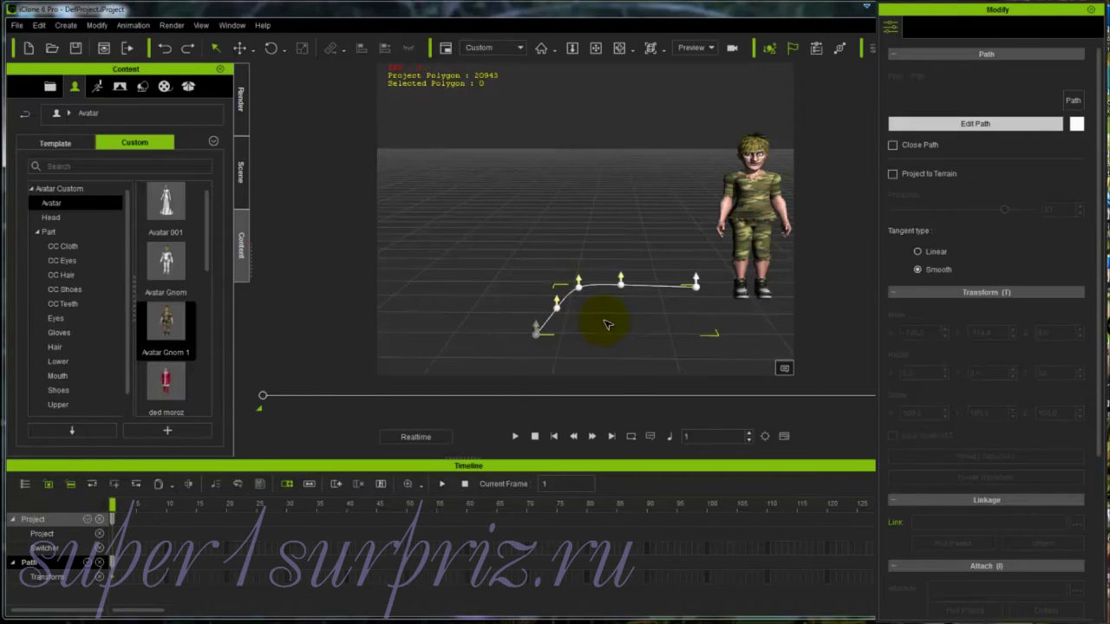
Select the two control points on either side of the path's corner point and delete them.
{"action": "key", "text": "ctrl"}
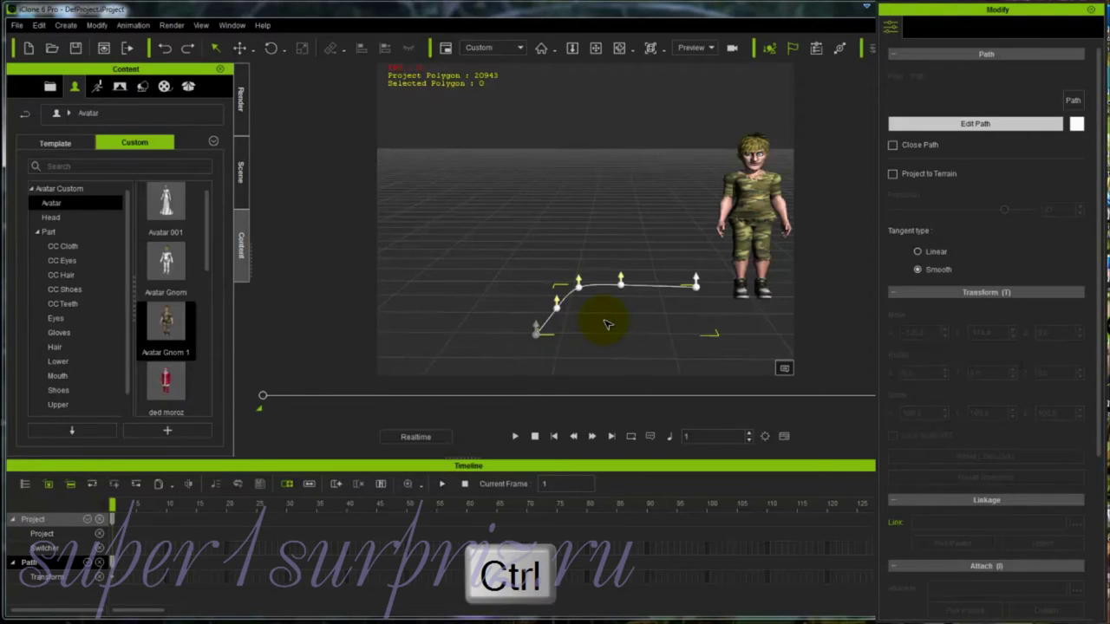
{"action": "left_click", "coordinate": [556, 304], "text": "ctrl"}
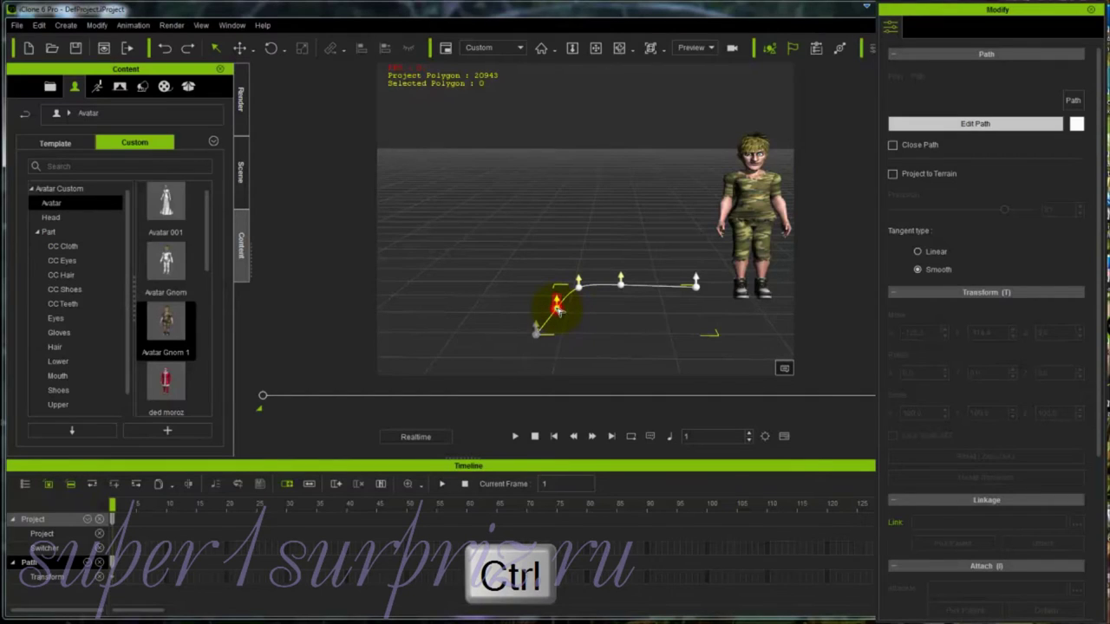
{"action": "left_click", "coordinate": [620, 284], "text": "ctrl"}
{"action": "right_click", "coordinate": [621, 286], "text": "ctrl"}
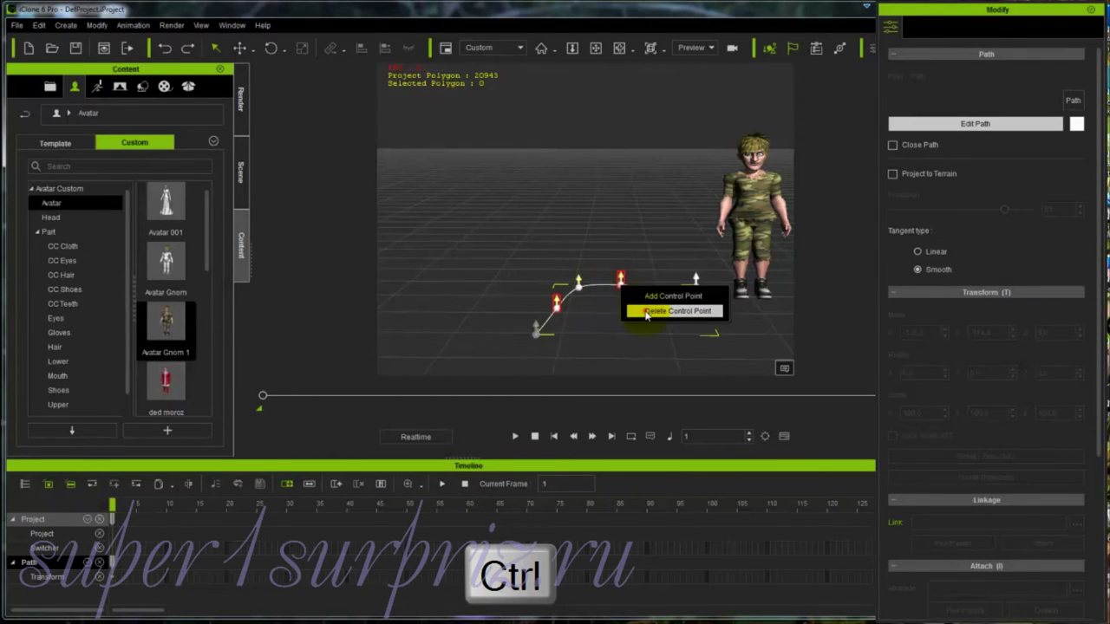
{"action": "left_click", "coordinate": [646, 311]}
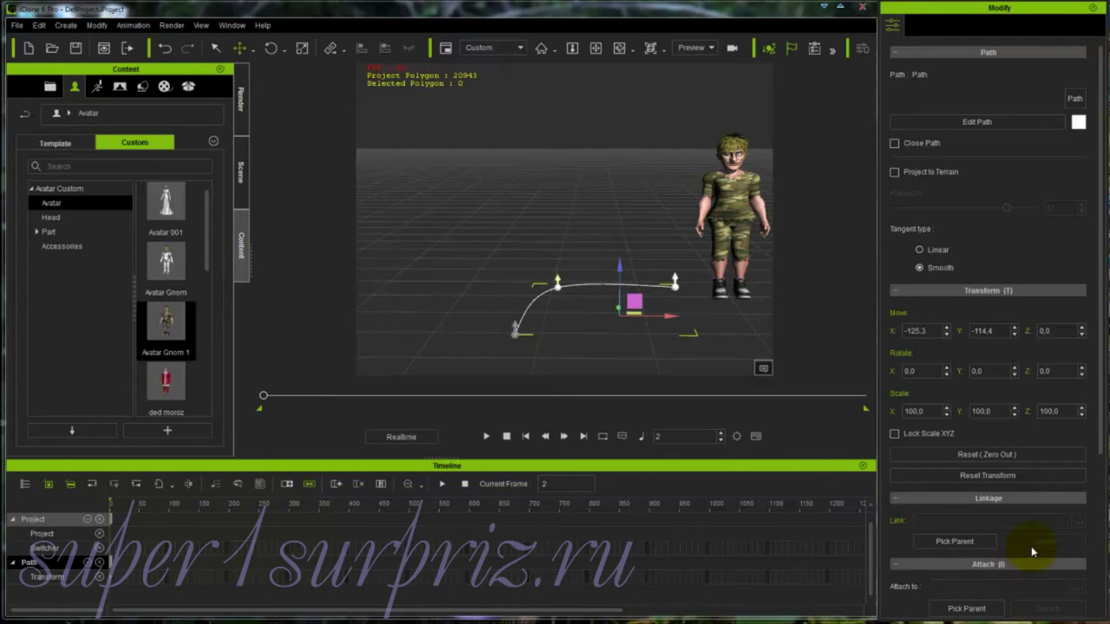
Select the avatar and attach it to the path, picking the path at its control point nearest the avatar.
{"action": "left_click", "coordinate": [726, 299]}
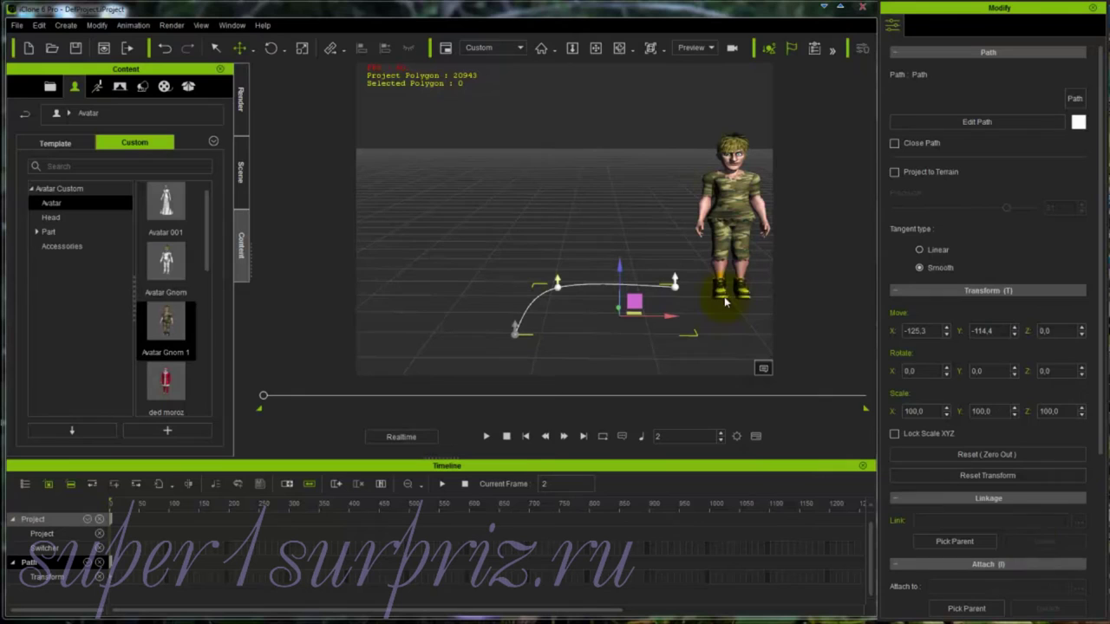
{"action": "left_click", "coordinate": [727, 229]}
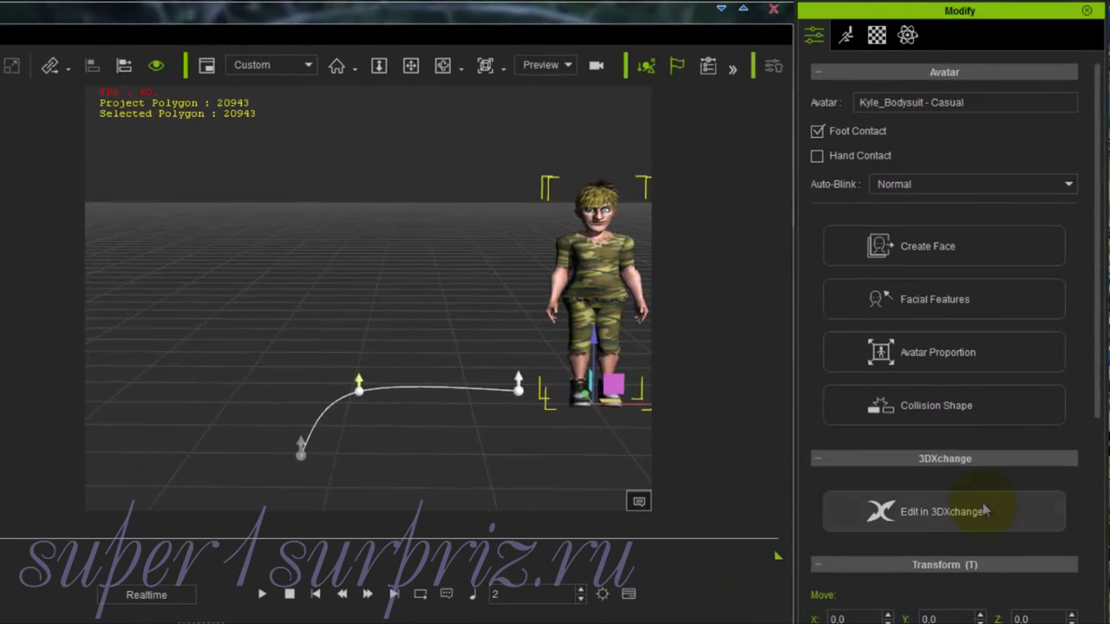
{"action": "left_click_drag", "start_coordinate": [1101, 355], "coordinate": [1089, 623]}
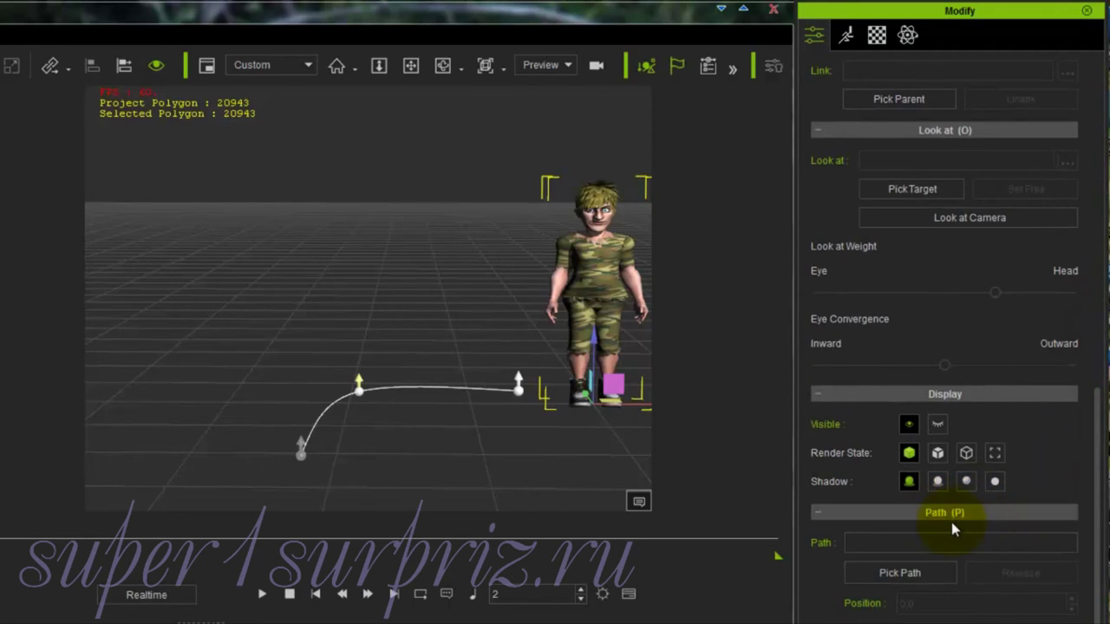
{"action": "left_click", "coordinate": [904, 573]}
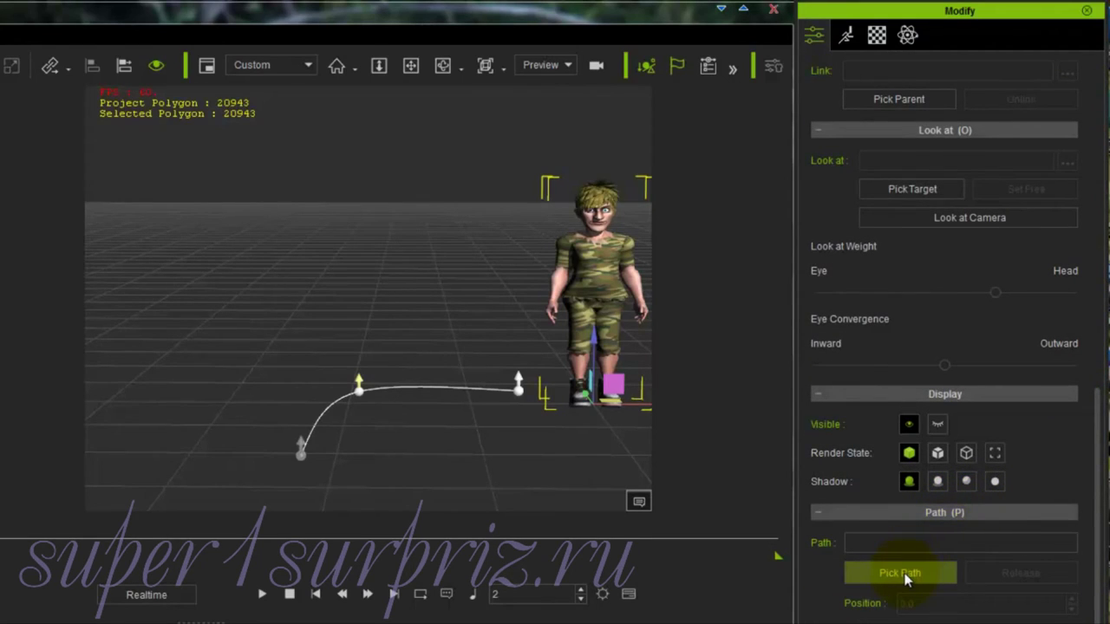
{"action": "left_click", "coordinate": [518, 391]}
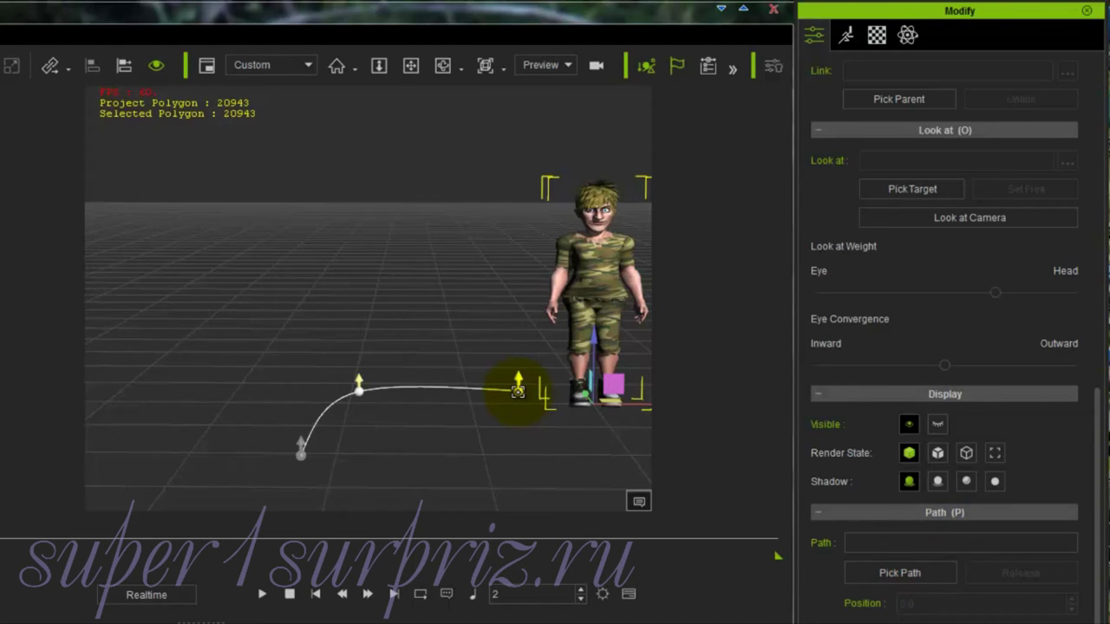
{"action": "left_click", "coordinate": [518, 391]}
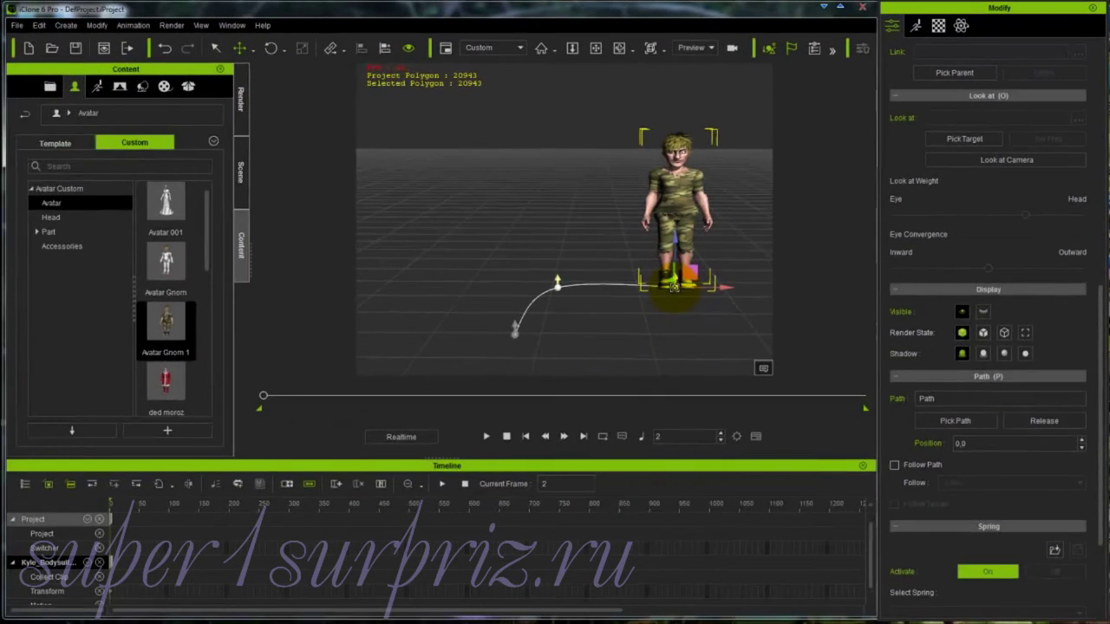
{"action": "scroll", "coordinate": [803, 619], "scroll_direction": "down", "scroll_amount": 5}
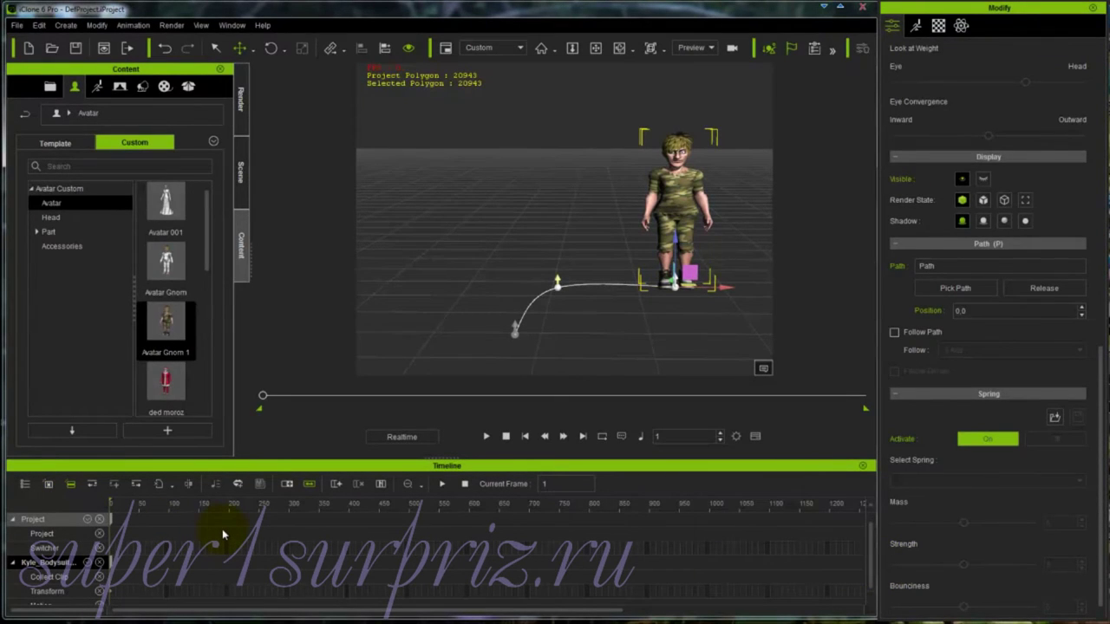
Shorten the playback range by moving its end marker to about frame 454.
{"action": "left_click", "coordinate": [361, 547]}
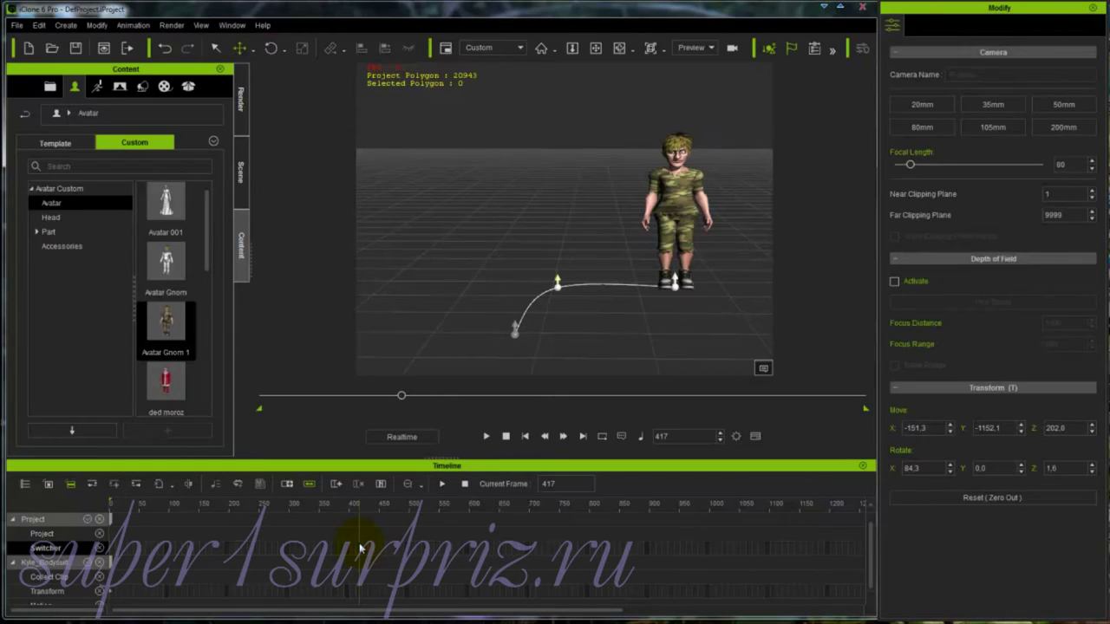
{"action": "left_click", "coordinate": [403, 397]}
{"action": "mouse_move", "coordinate": [401, 399]}
{"action": "left_mouse_down"}
{"action": "mouse_move", "coordinate": [390, 400]}
{"action": "mouse_move", "coordinate": [406, 404]}
{"action": "left_mouse_up"}
{"action": "left_click_drag", "start_coordinate": [565, 415], "coordinate": [419, 429]}
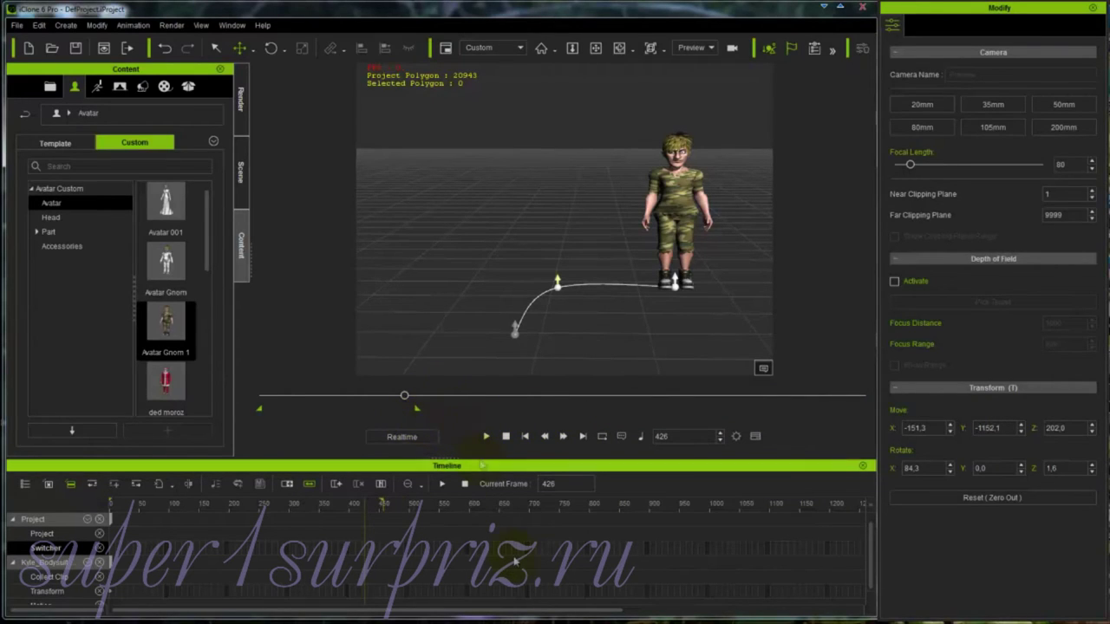
Play the shortened range to its end and return to the first frame.
{"action": "left_click", "coordinate": [525, 437]}
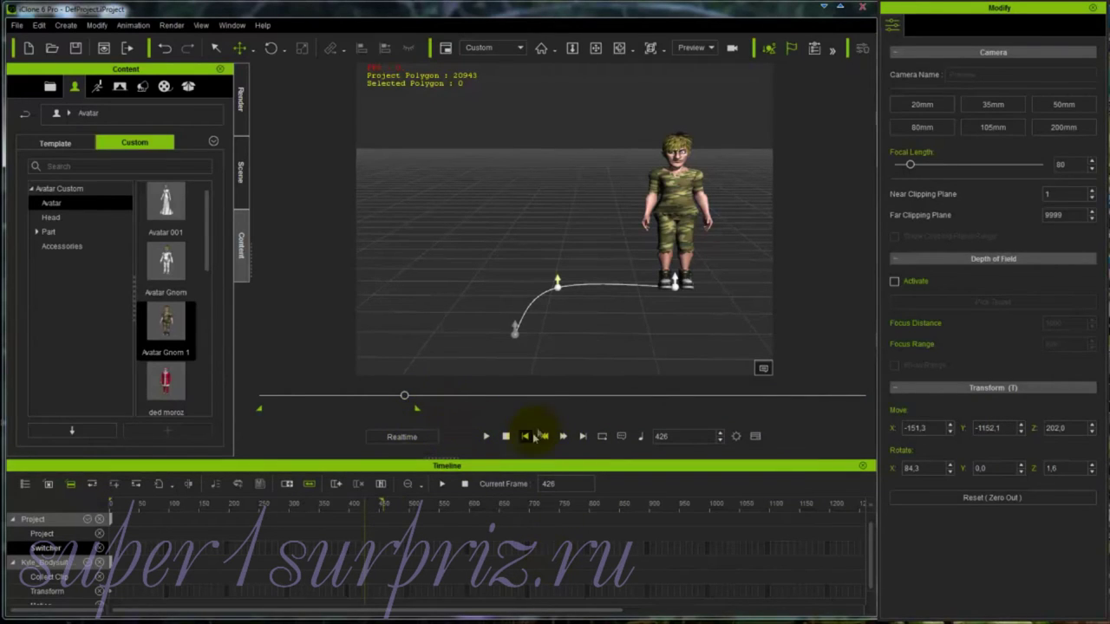
{"action": "left_click", "coordinate": [486, 438]}
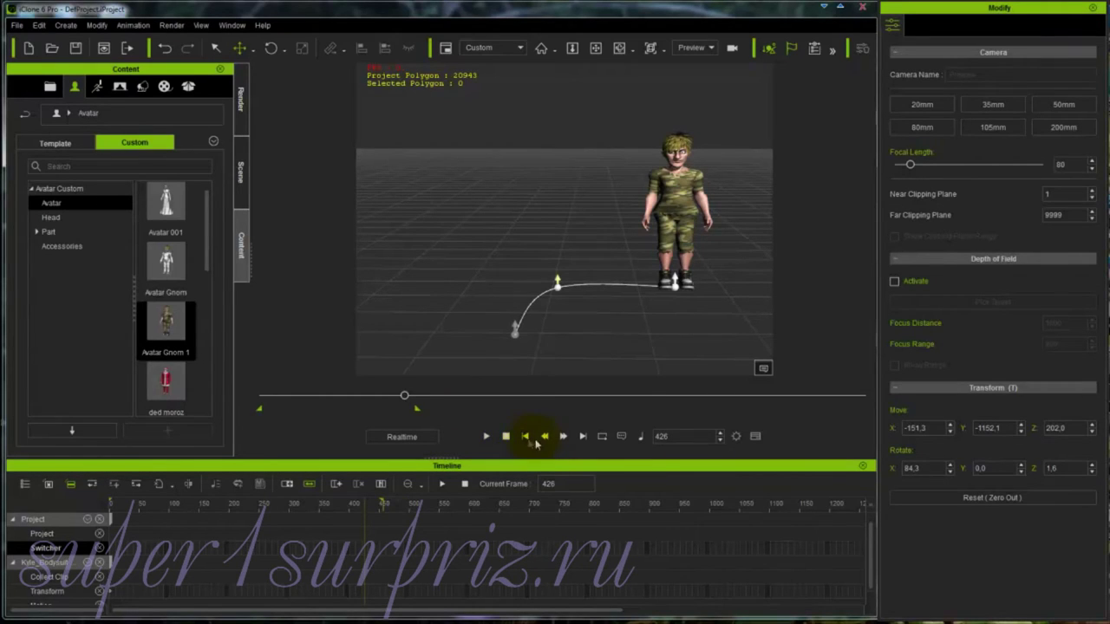
{"action": "left_click", "coordinate": [487, 438]}
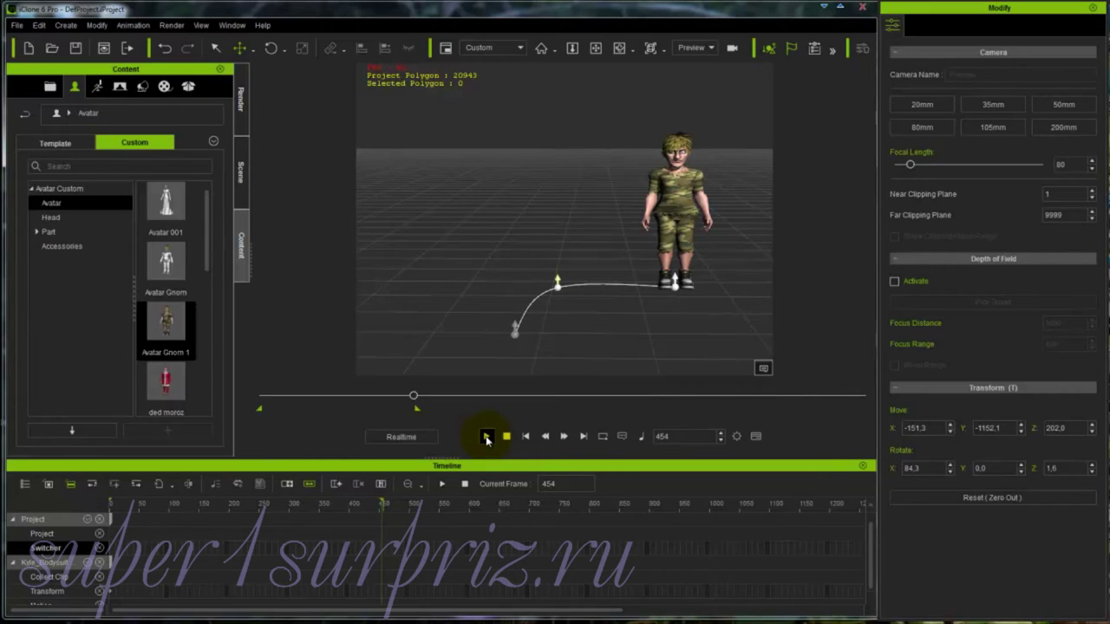
{"action": "left_click", "coordinate": [526, 437]}
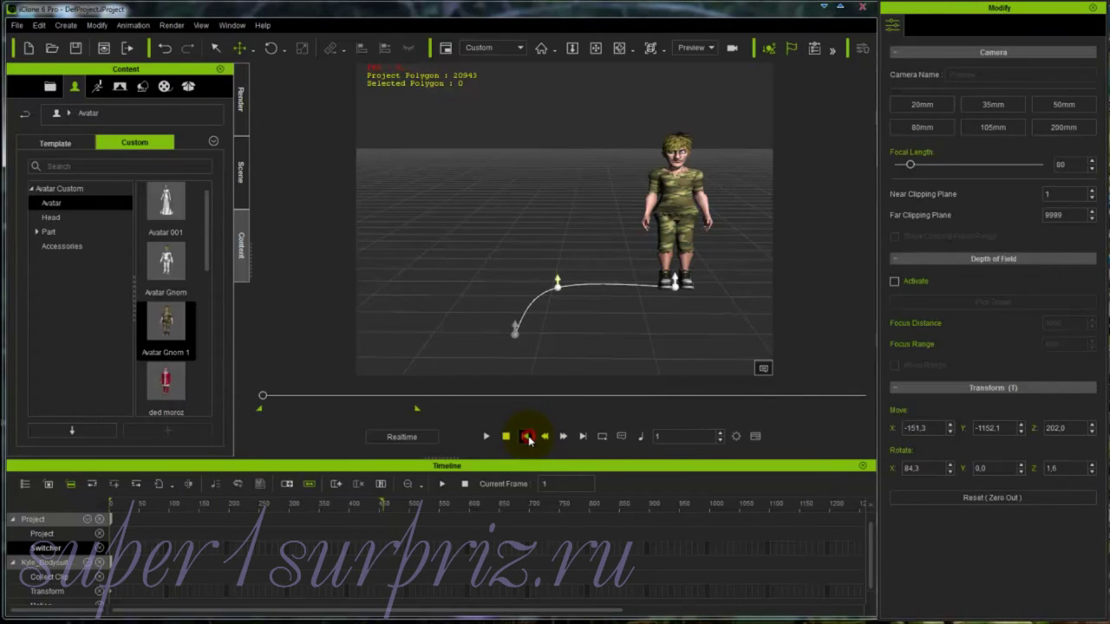
Set the avatar's position on the path to 100 at frame 453.
{"action": "left_click", "coordinate": [675, 202]}
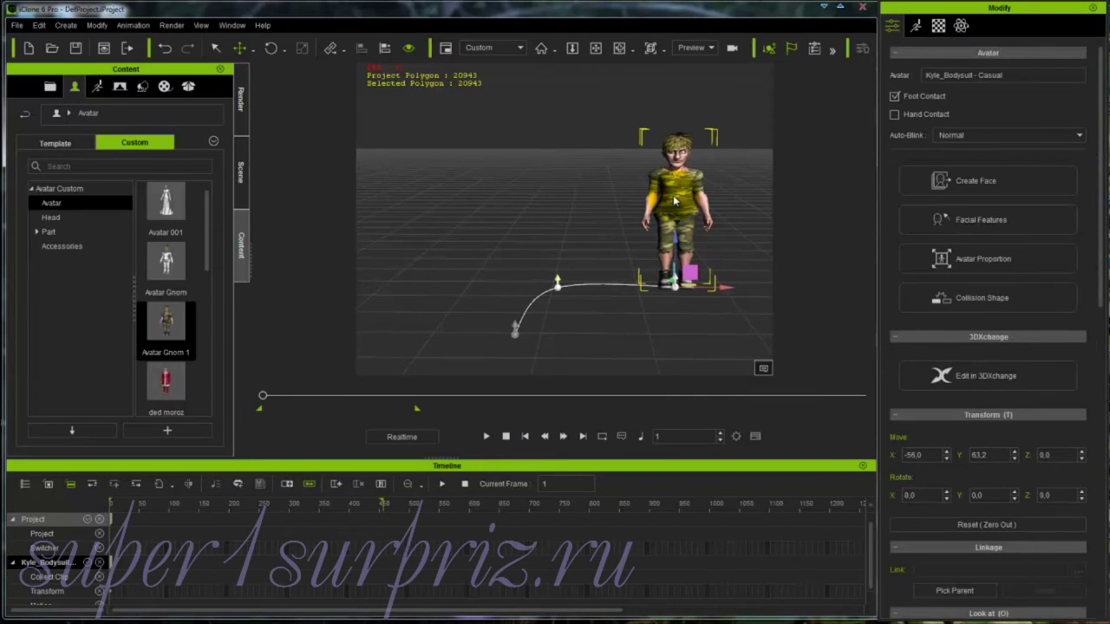
{"action": "left_click_drag", "start_coordinate": [1103, 210], "coordinate": [1098, 507]}
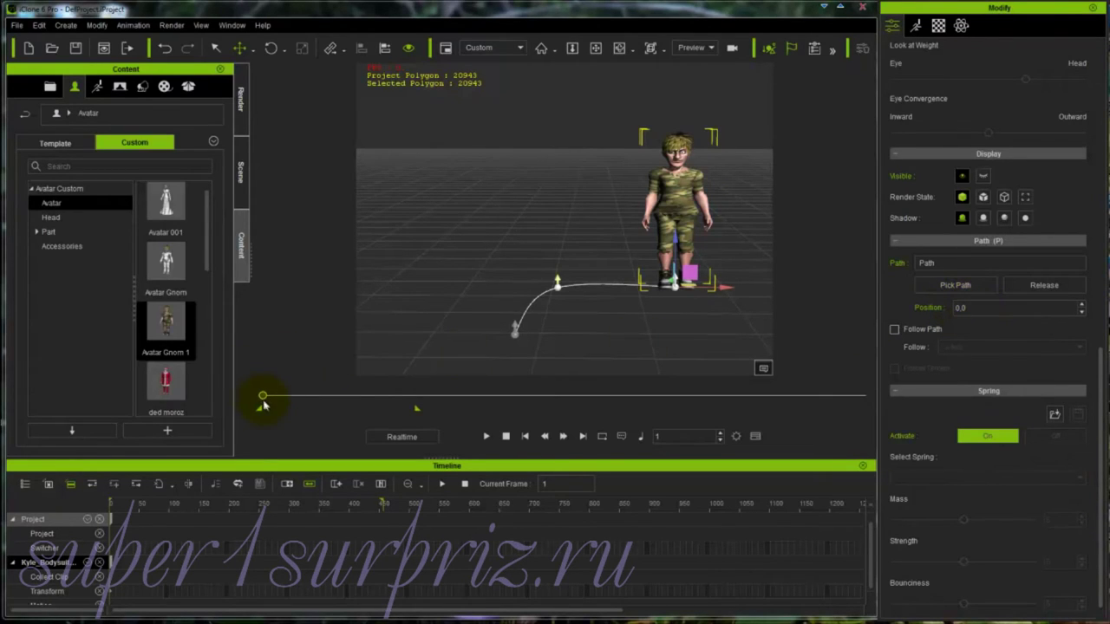
{"action": "left_click_drag", "start_coordinate": [263, 397], "coordinate": [413, 403]}
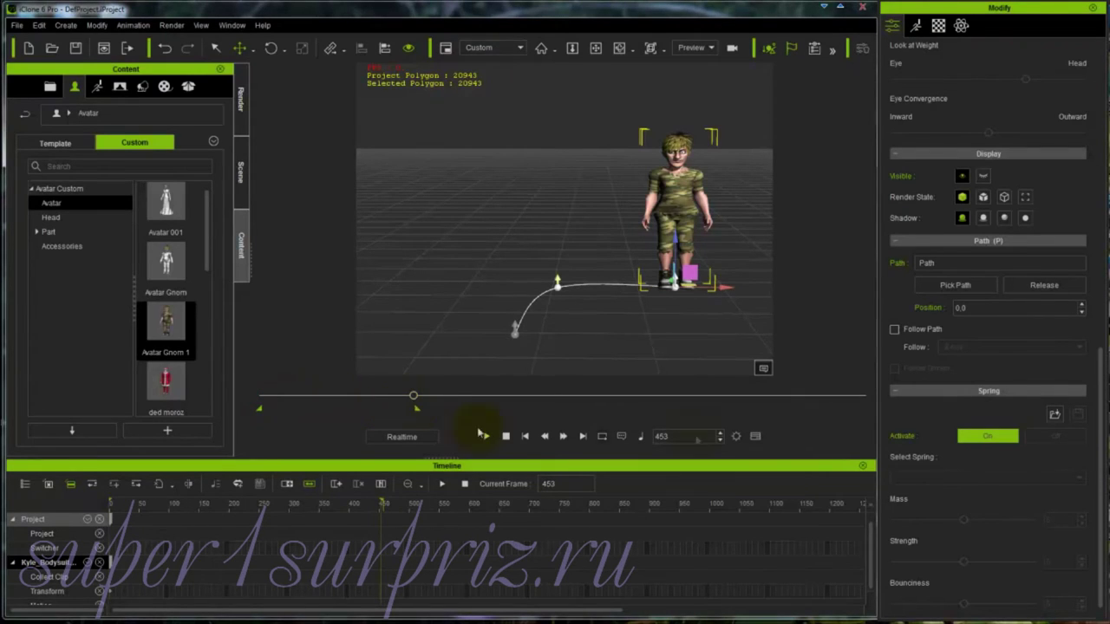
{"action": "left_click", "coordinate": [971, 307]}
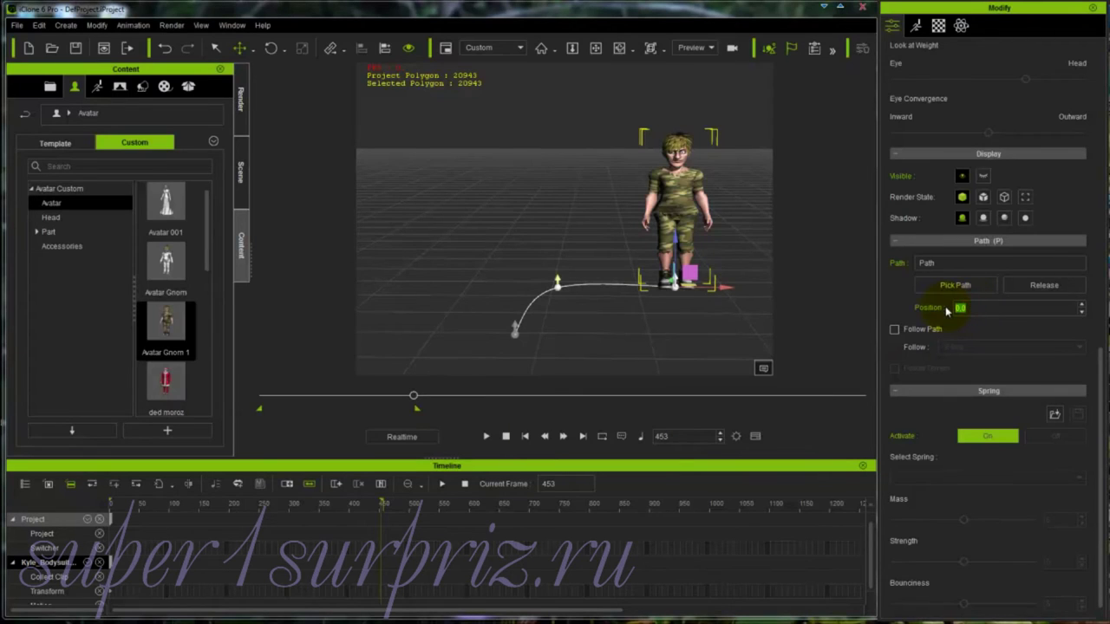
{"action": "type", "text": "1"}
{"action": "key", "text": "Return"}
Play the avatar's movement along the path from the first frame, and rewind to the start.
{"action": "left_click", "coordinate": [525, 437]}
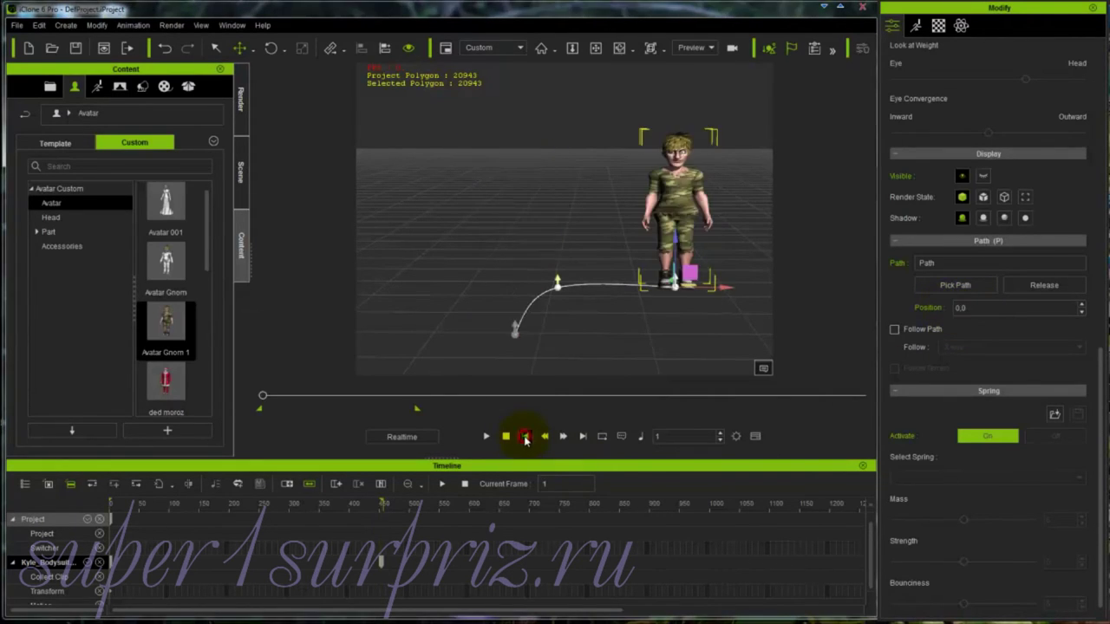
{"action": "left_click", "coordinate": [486, 437]}
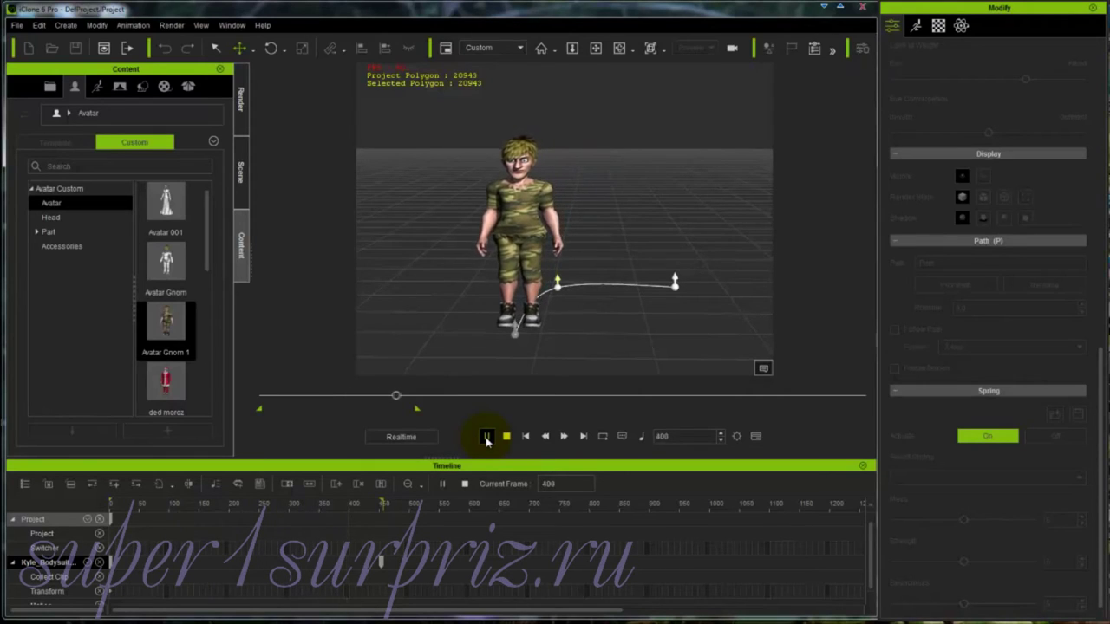
{"action": "left_click", "coordinate": [486, 438]}
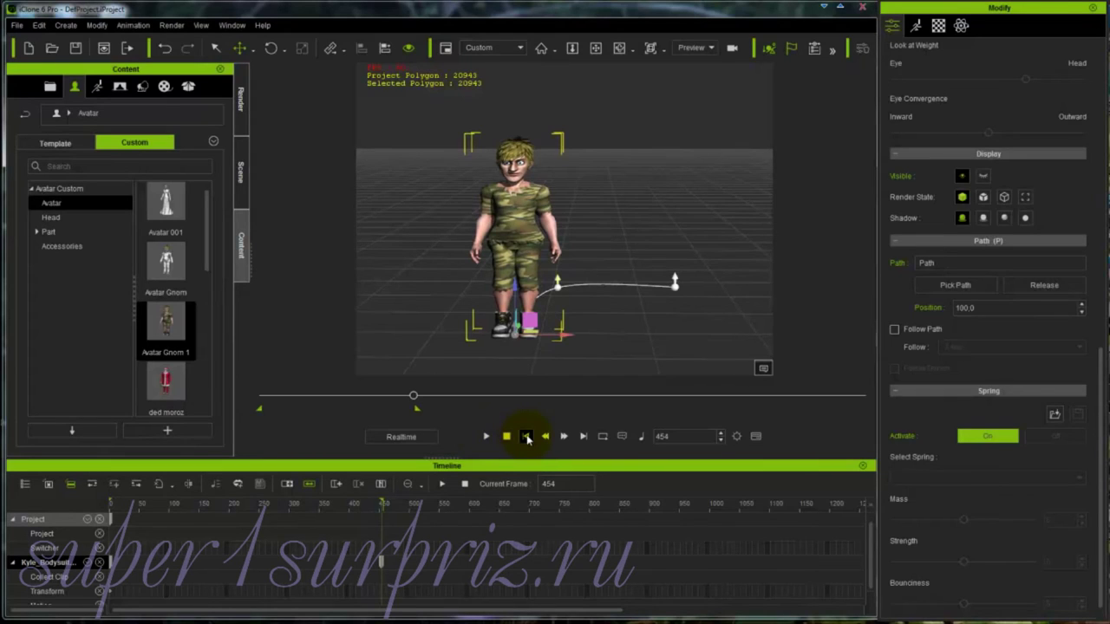
{"action": "left_click", "coordinate": [526, 436]}
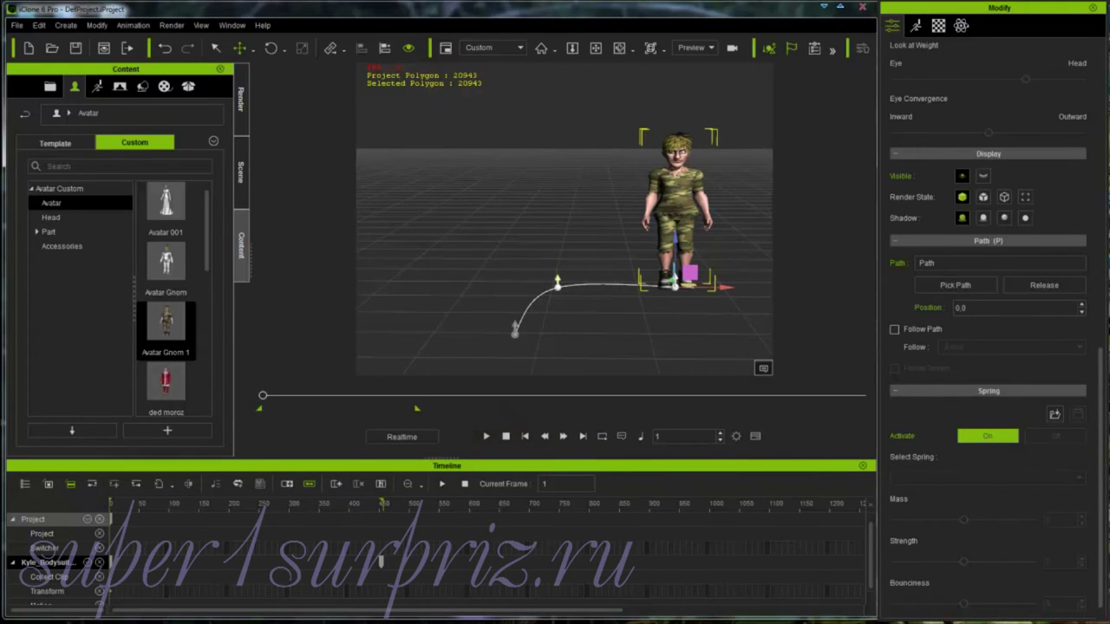
Enable Follow Path for the avatar, try the Y and Z axes, and set the follow direction to -Y Axis.
{"action": "left_click", "coordinate": [908, 245]}
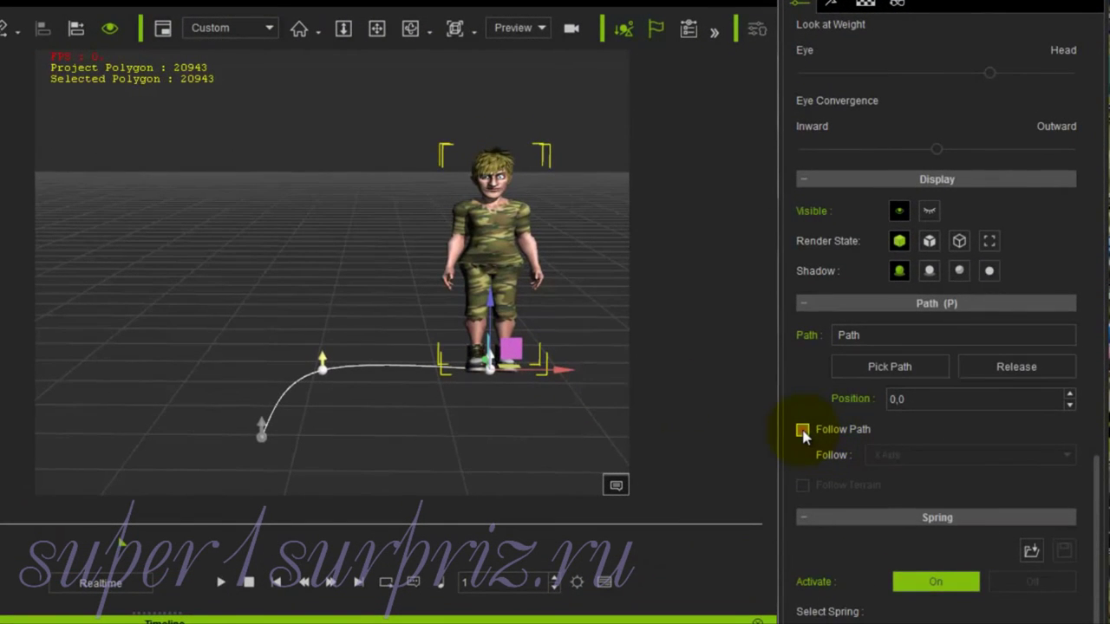
{"action": "left_click", "coordinate": [802, 430]}
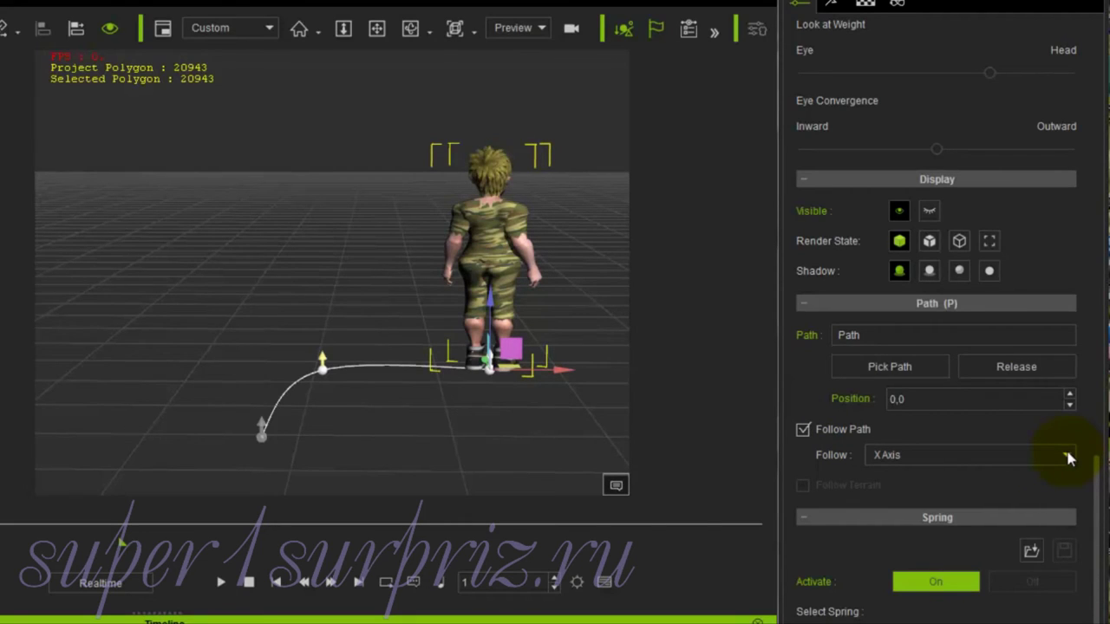
{"action": "left_click", "coordinate": [1067, 456]}
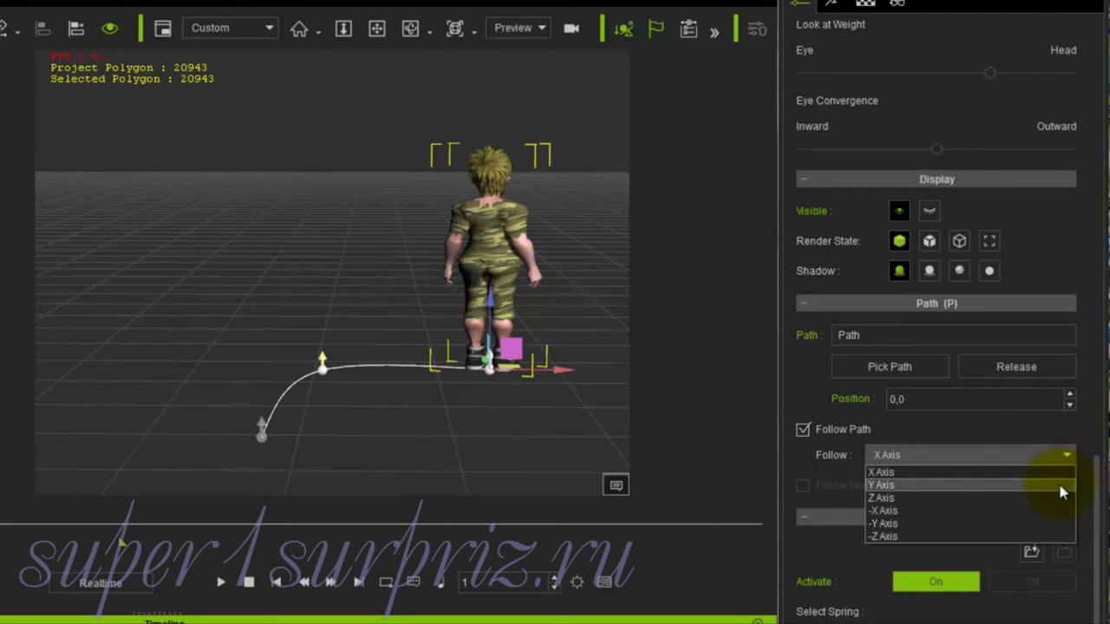
{"action": "left_click", "coordinate": [1062, 489]}
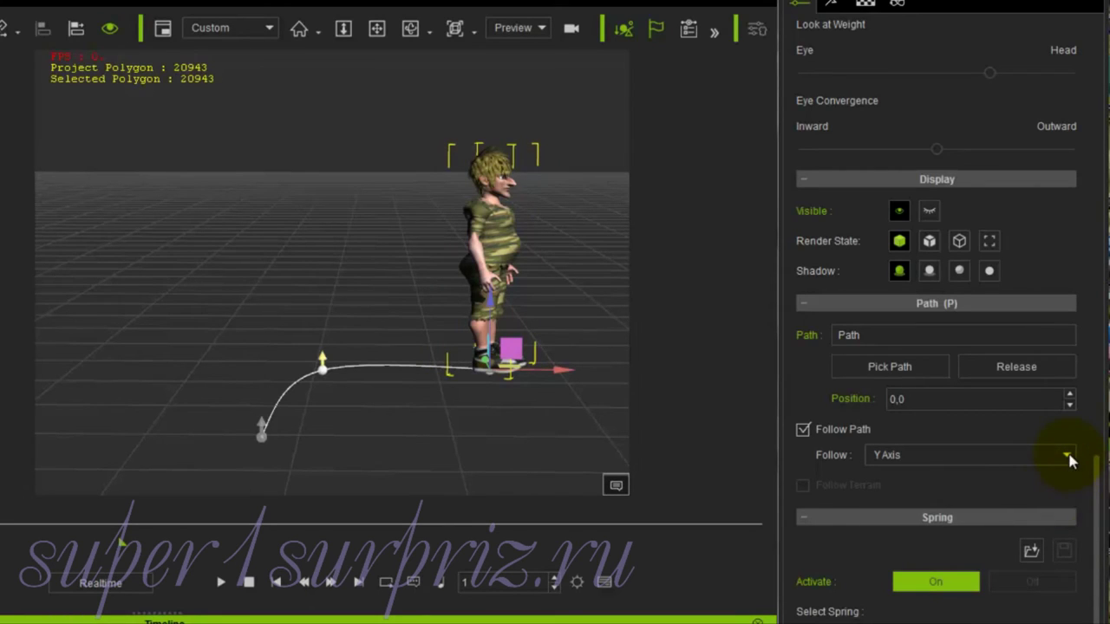
{"action": "left_click", "coordinate": [1067, 456]}
{"action": "left_click", "coordinate": [1066, 497]}
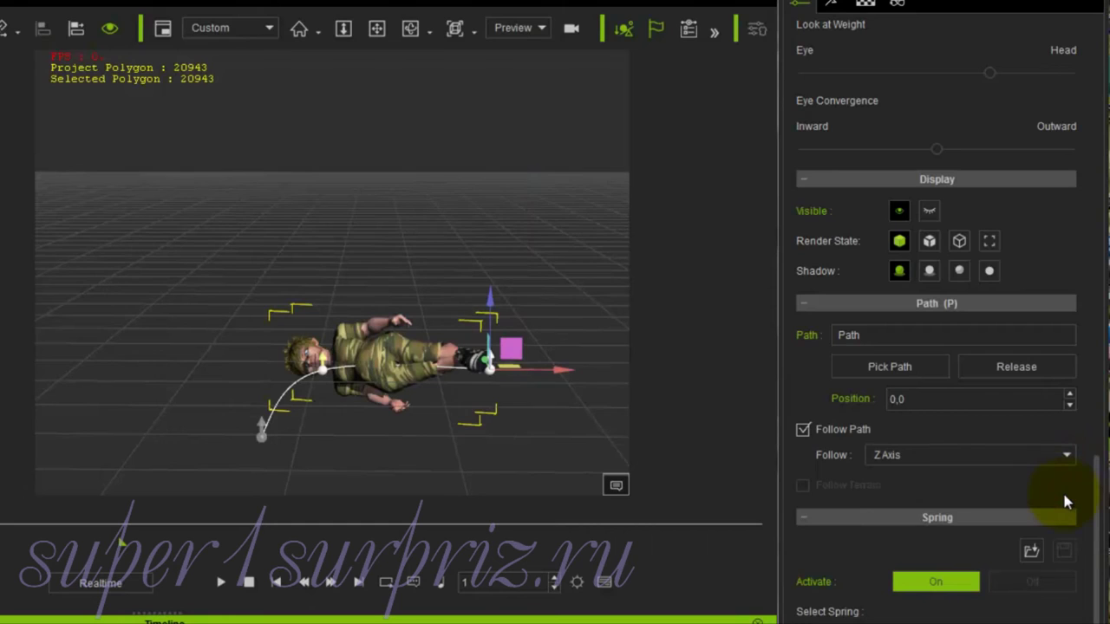
{"action": "left_click", "coordinate": [1069, 456]}
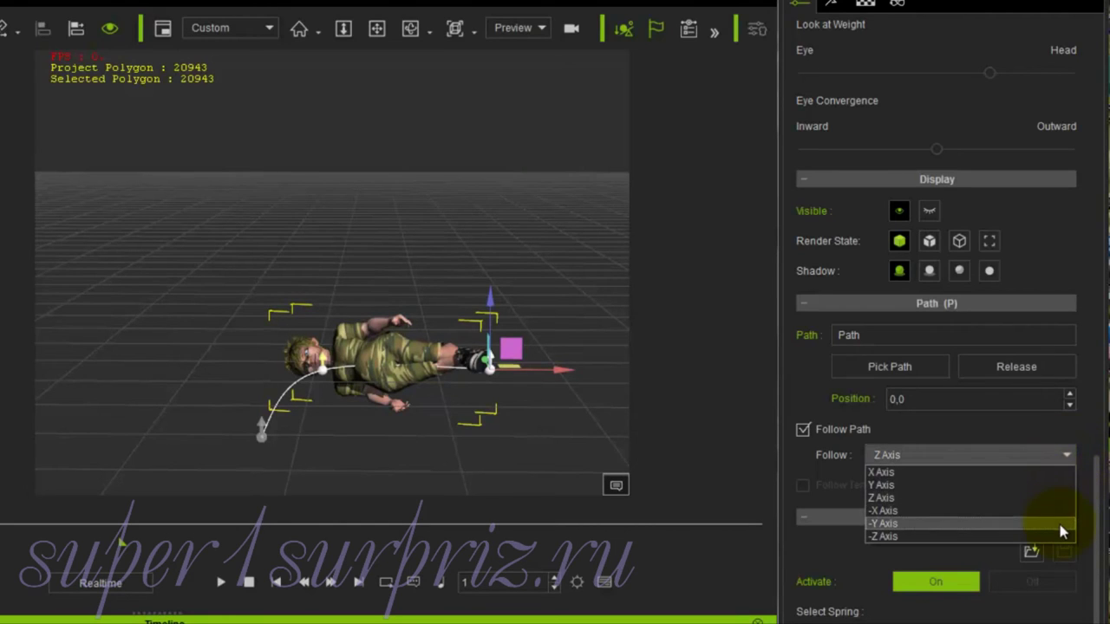
{"action": "left_click", "coordinate": [1061, 524]}
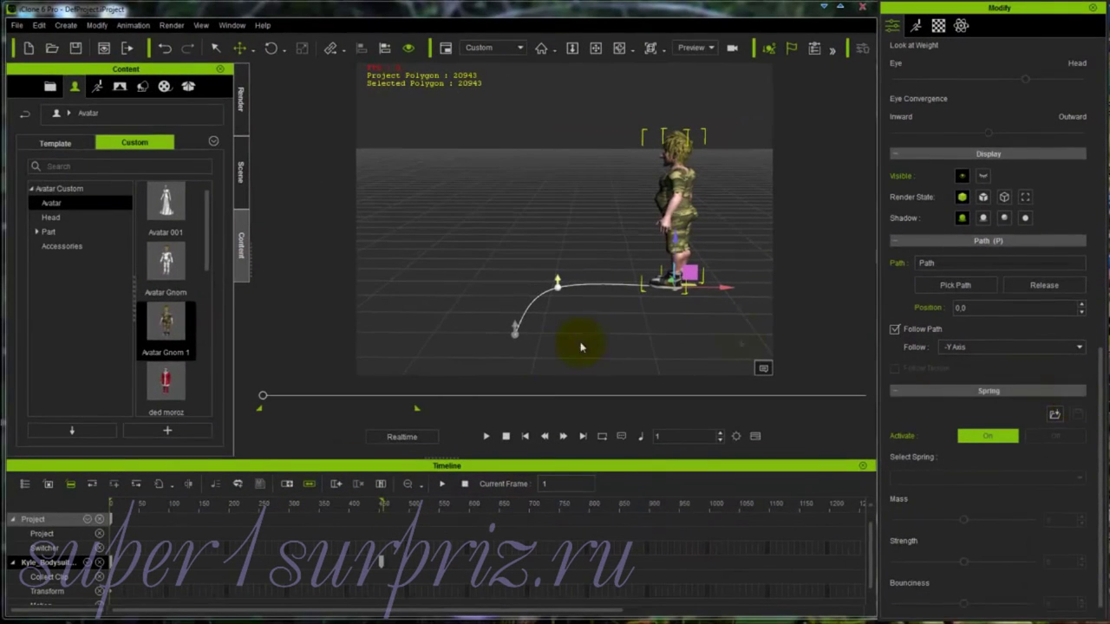
Play the animation to check the avatar's orientation along the path, and stop the playback.
{"action": "left_click", "coordinate": [485, 437]}
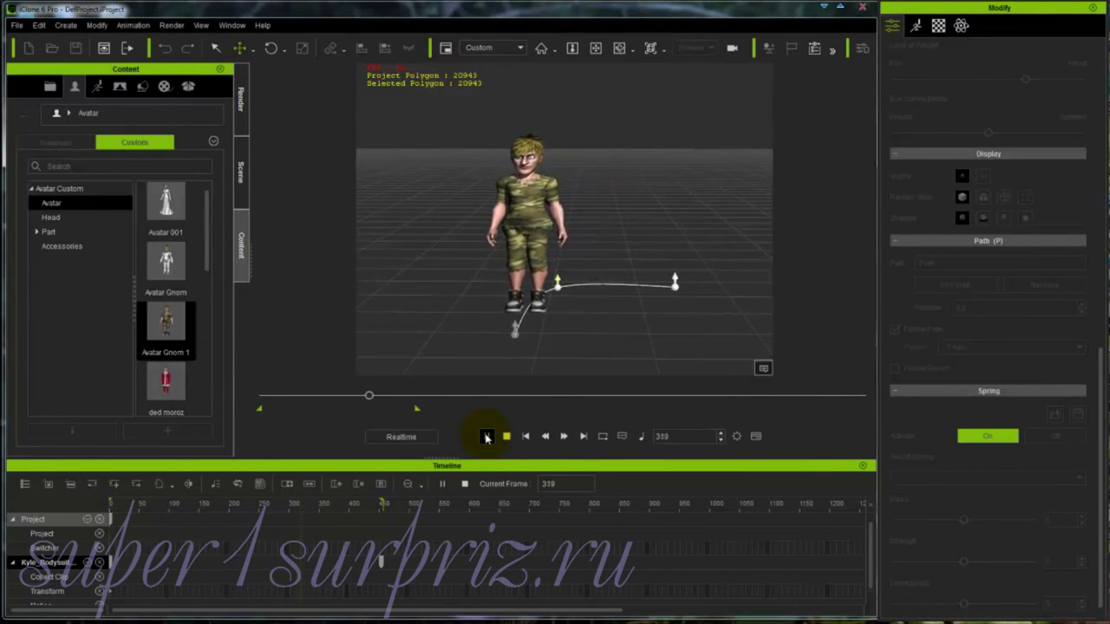
{"action": "left_click", "coordinate": [506, 436]}
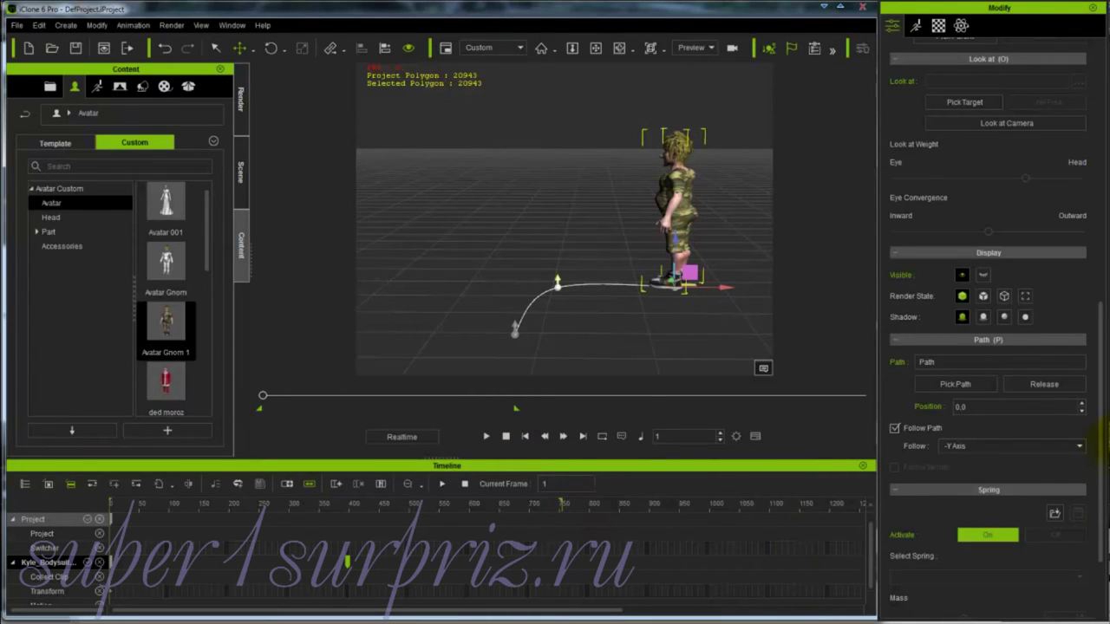
Turn on Close Path for the path and pick it again as the avatar's path.
{"action": "left_click", "coordinate": [539, 297]}
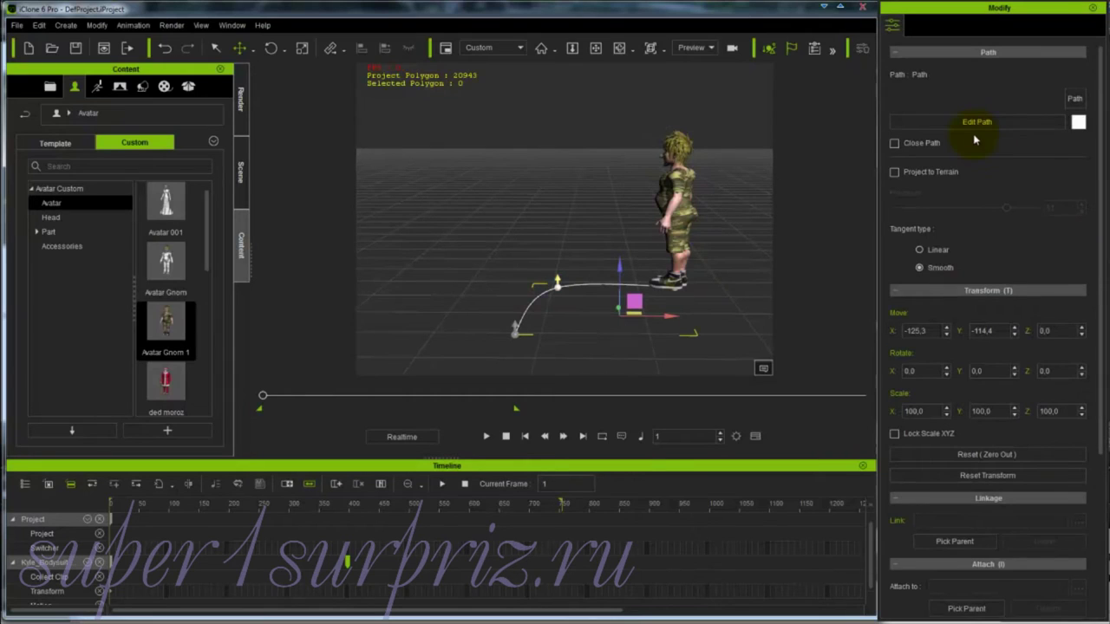
{"action": "left_click", "coordinate": [894, 145]}
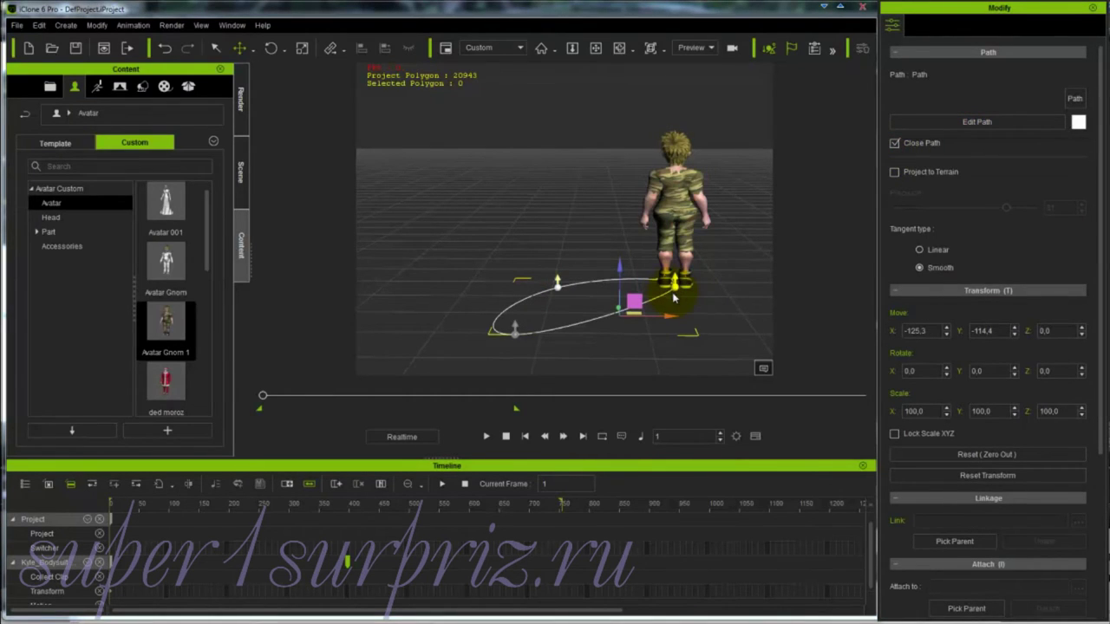
{"action": "left_click", "coordinate": [686, 214]}
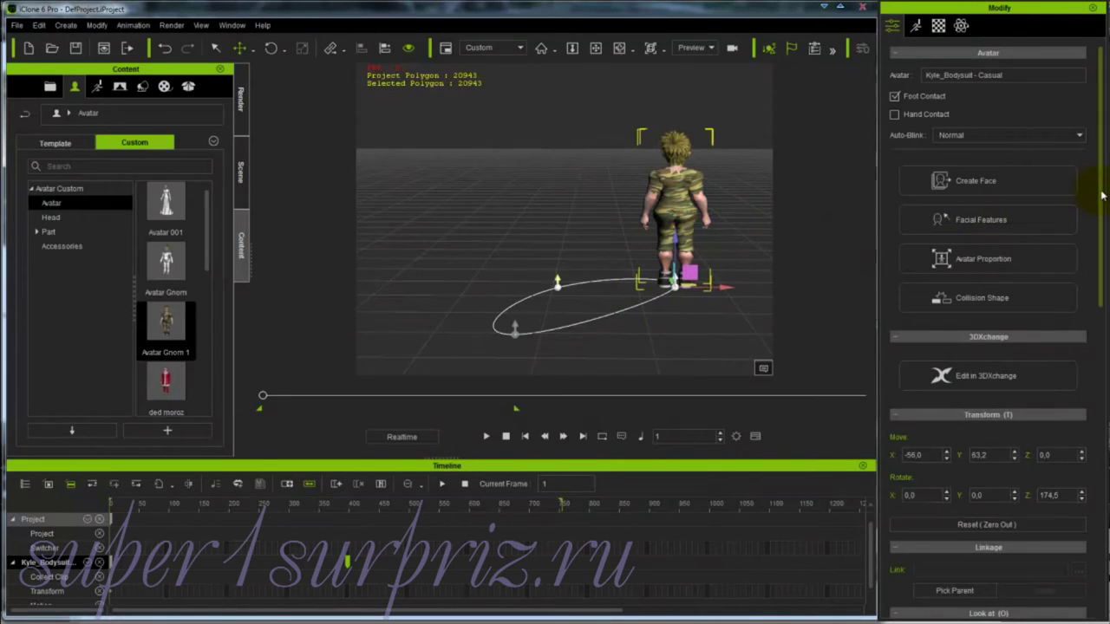
{"action": "left_click_drag", "start_coordinate": [1102, 195], "coordinate": [1086, 483]}
{"action": "left_click", "coordinate": [971, 323]}
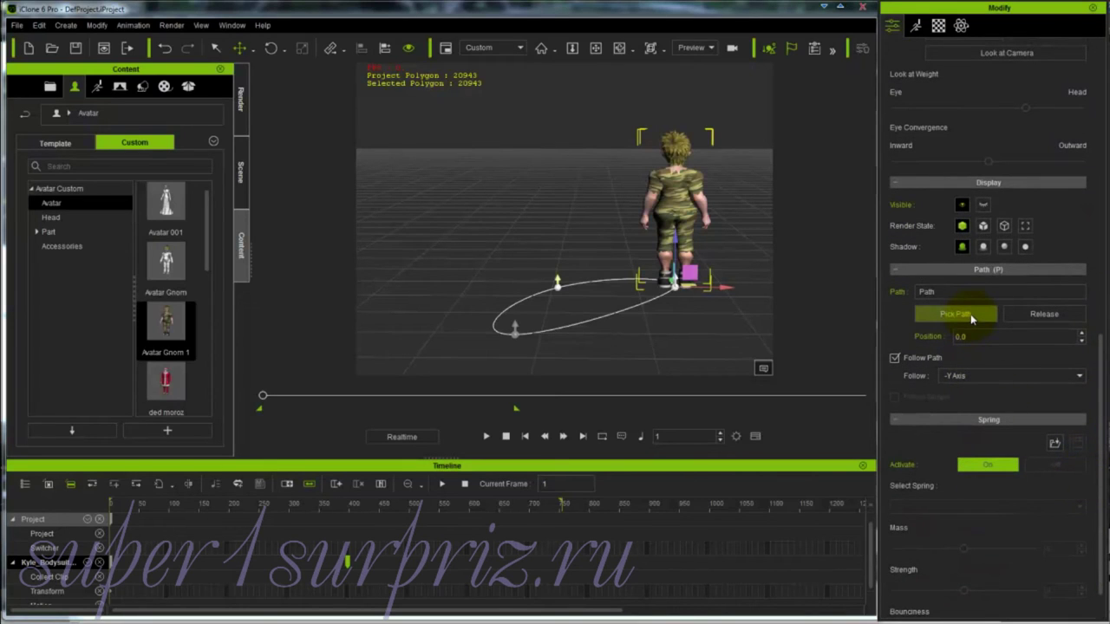
{"action": "left_click", "coordinate": [538, 333]}
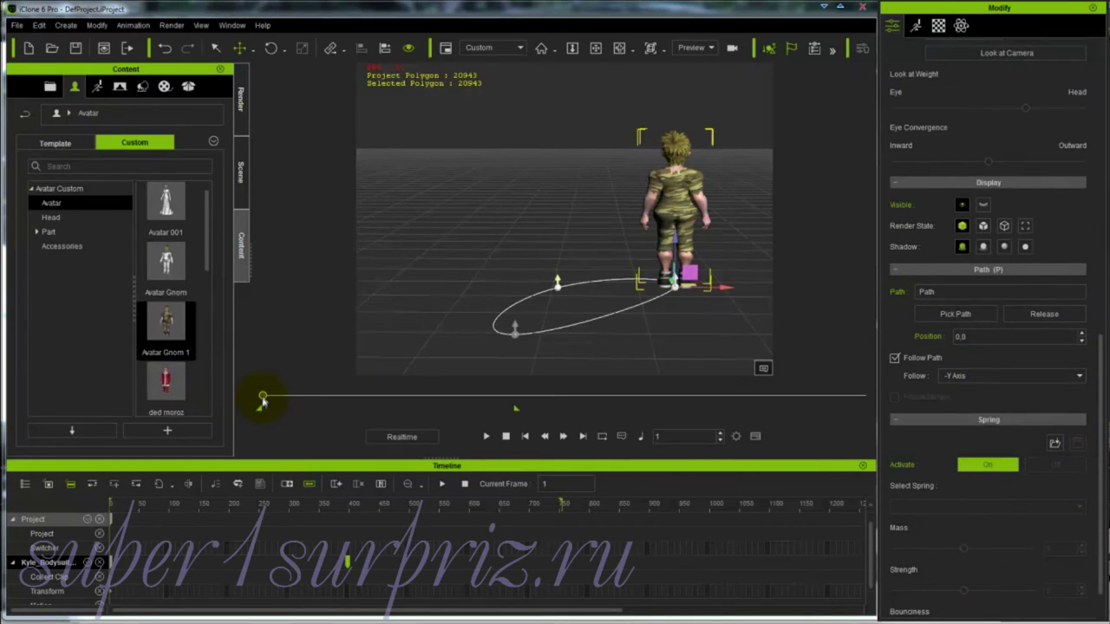
Set the avatar's position on the closed path to 300 at frame 758.
{"action": "left_click_drag", "start_coordinate": [263, 400], "coordinate": [515, 404]}
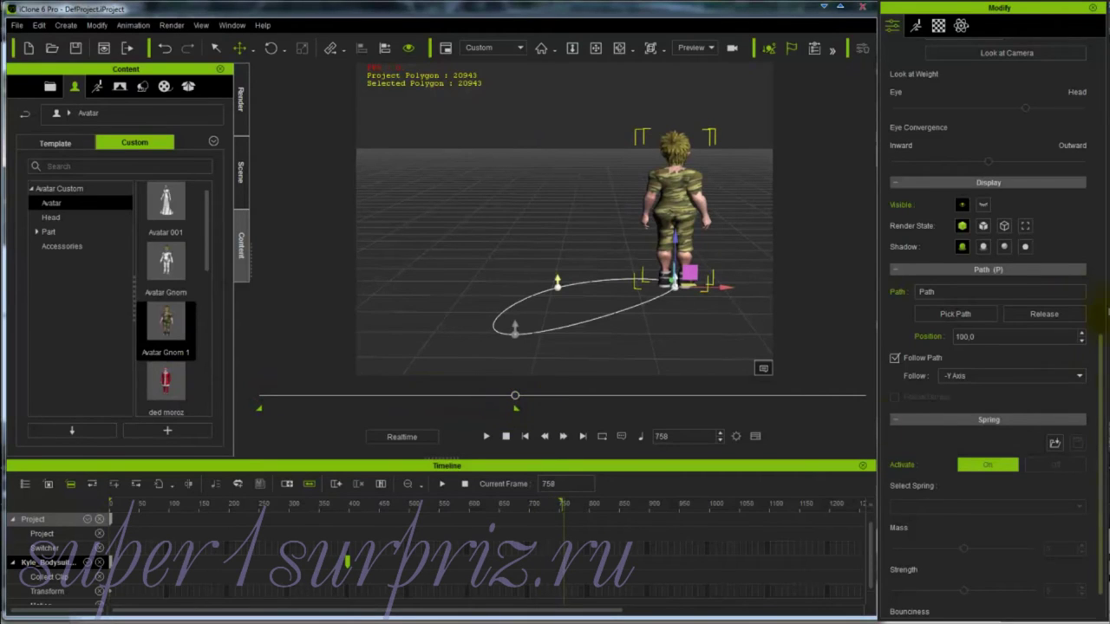
{"action": "left_click", "coordinate": [985, 338]}
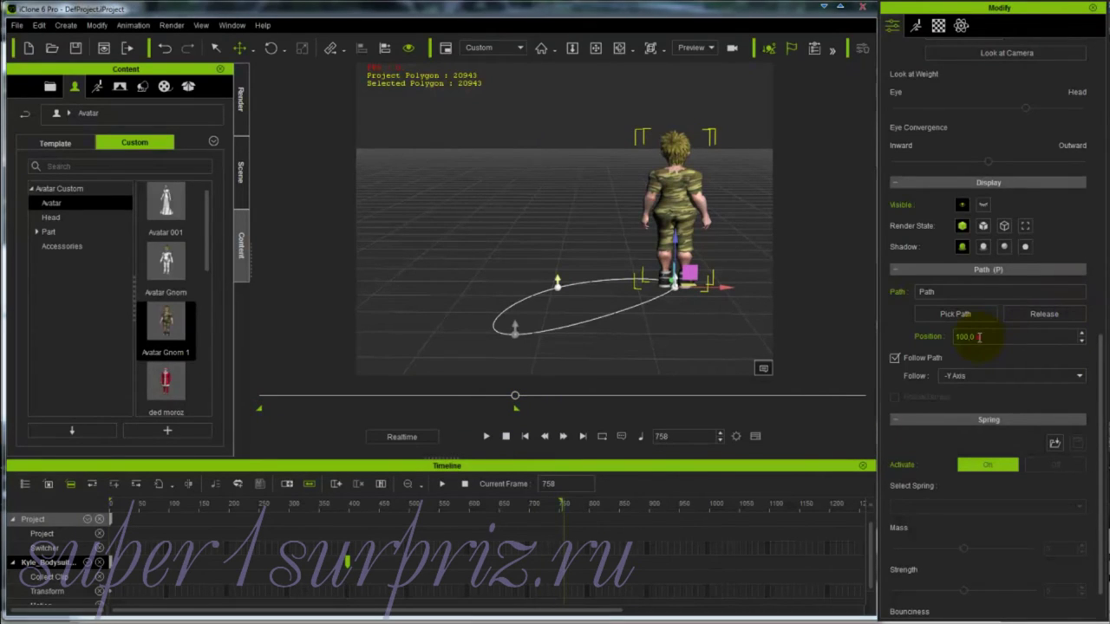
{"action": "left_click_drag", "start_coordinate": [978, 337], "coordinate": [926, 339]}
{"action": "type", "text": "300"}
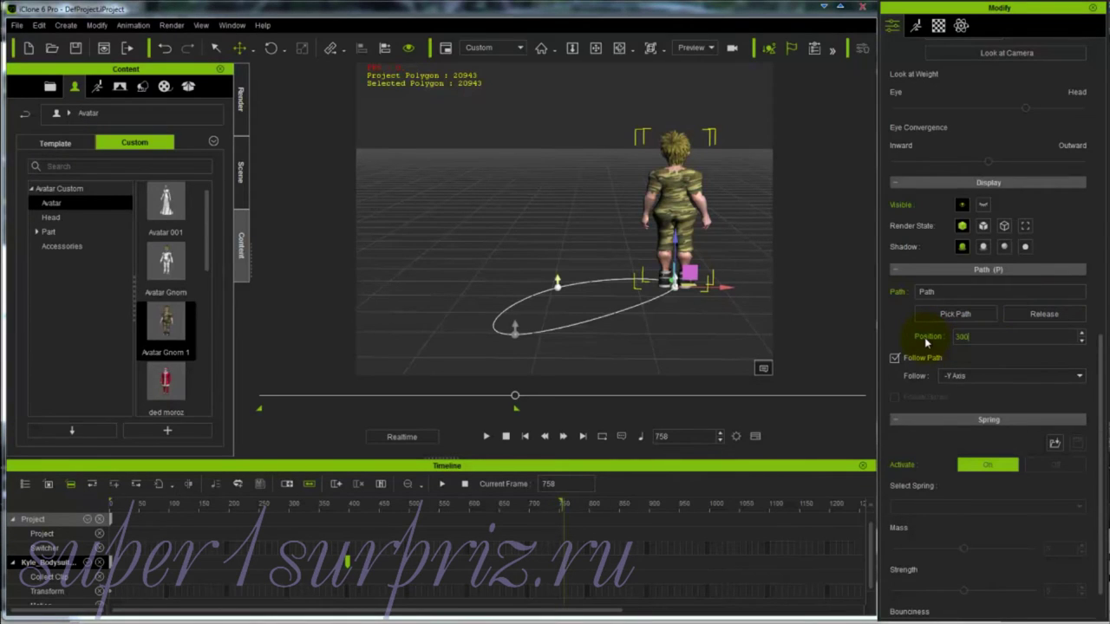
{"action": "key", "text": "Return"}
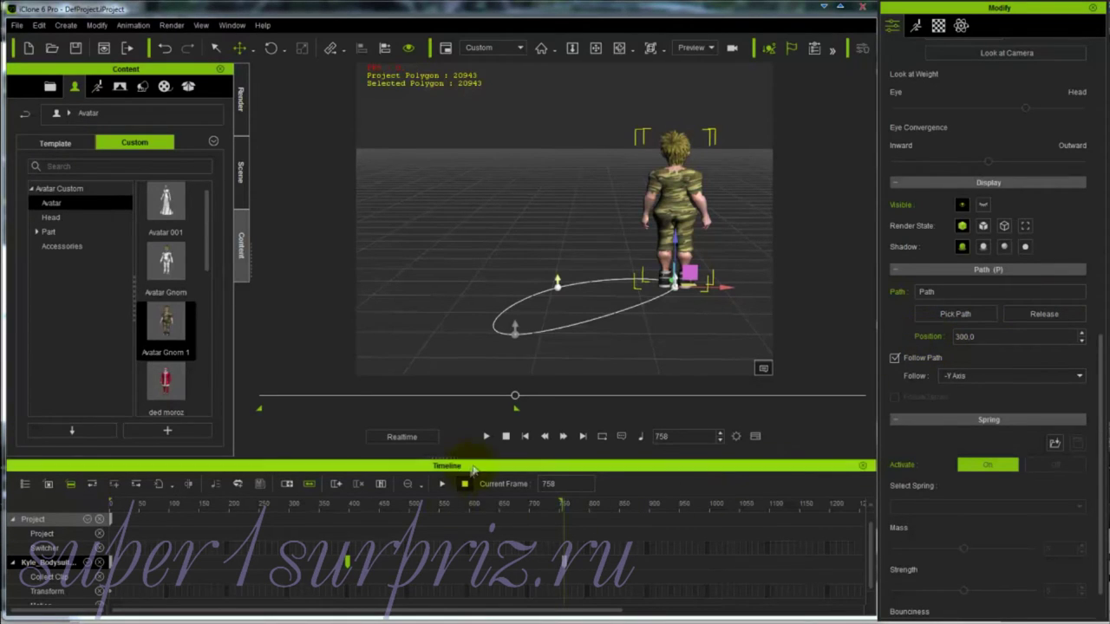
Play the avatar's movement around the closed path from the first frame, and pause the playback.
{"action": "left_click", "coordinate": [526, 437]}
{"action": "left_click", "coordinate": [486, 437]}
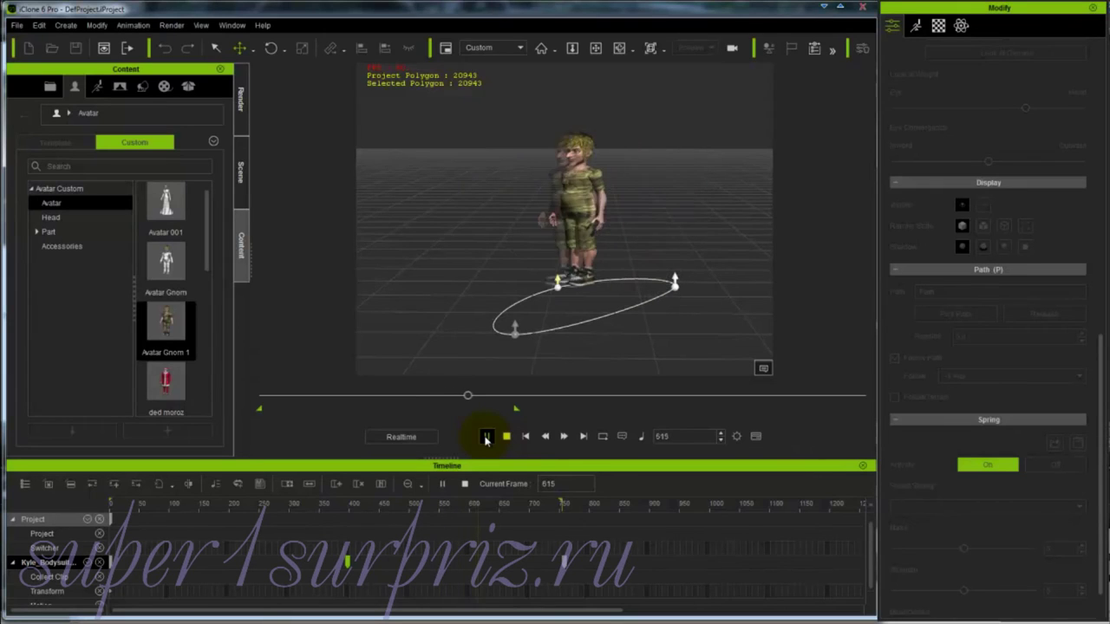
{"action": "left_click", "coordinate": [486, 437]}
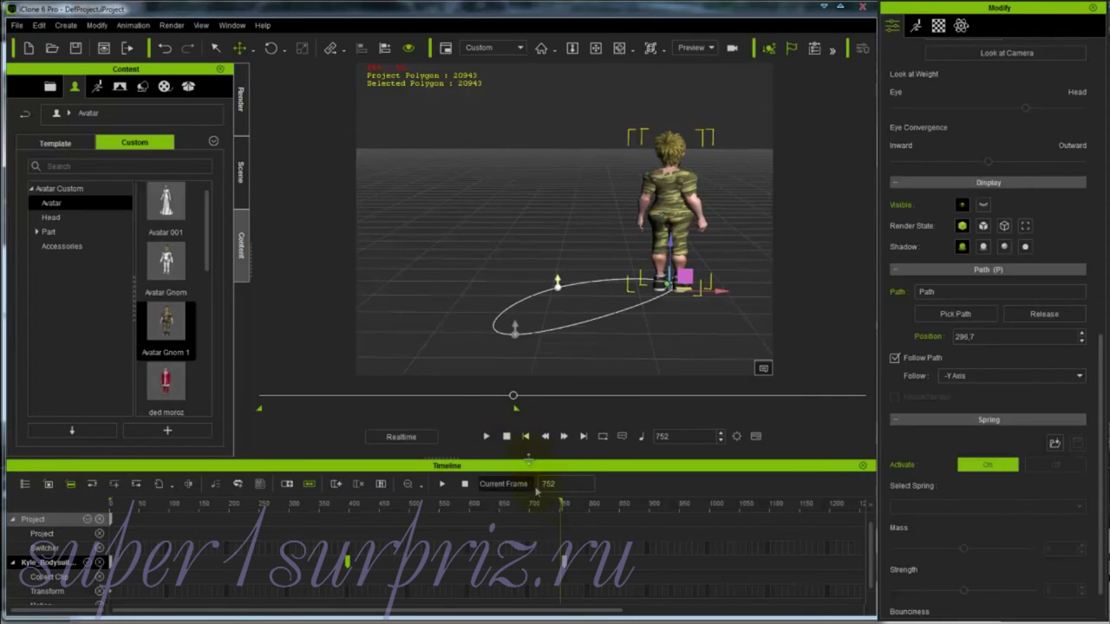
Delete the avatar's path key at frame 758 and turn off Close Path for the path.
{"action": "left_click_drag", "start_coordinate": [563, 502], "coordinate": [353, 504]}
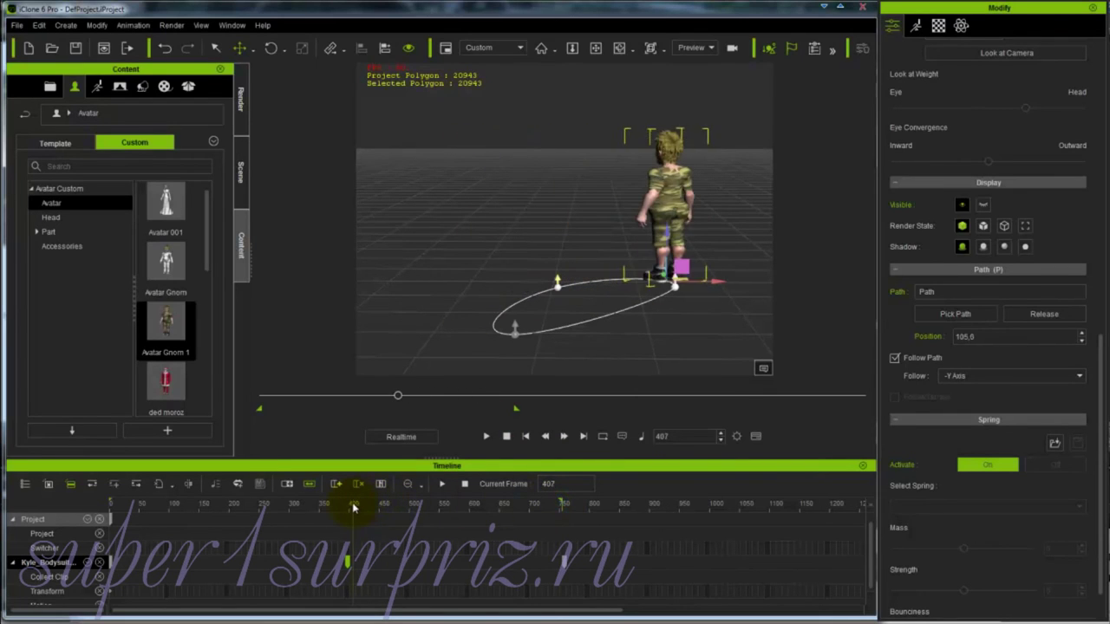
{"action": "left_click", "coordinate": [565, 564]}
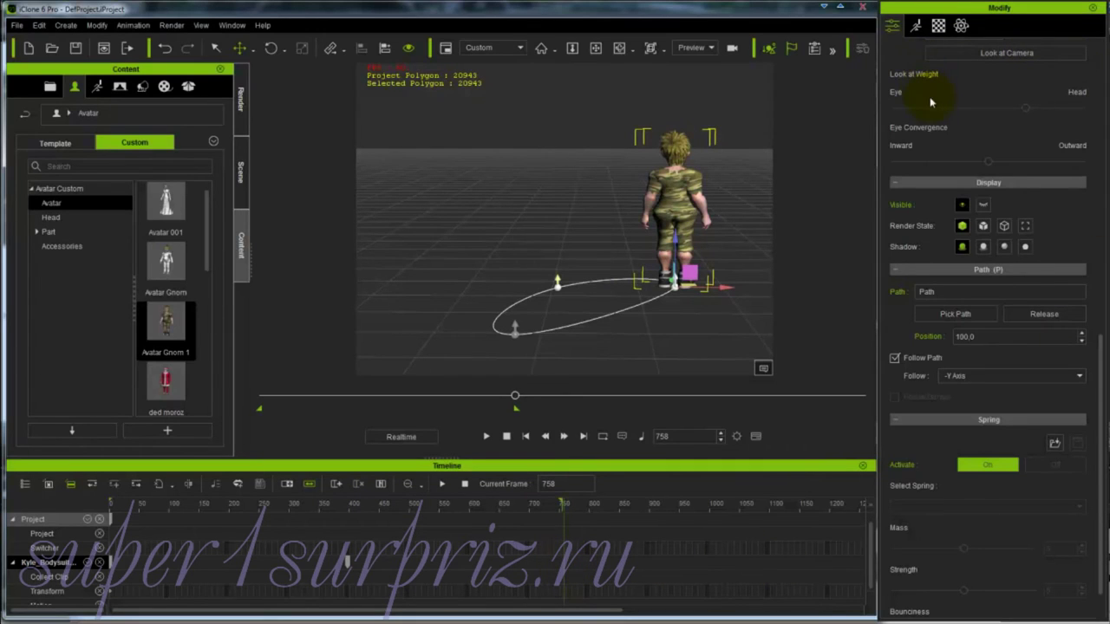
{"action": "left_click", "coordinate": [591, 323]}
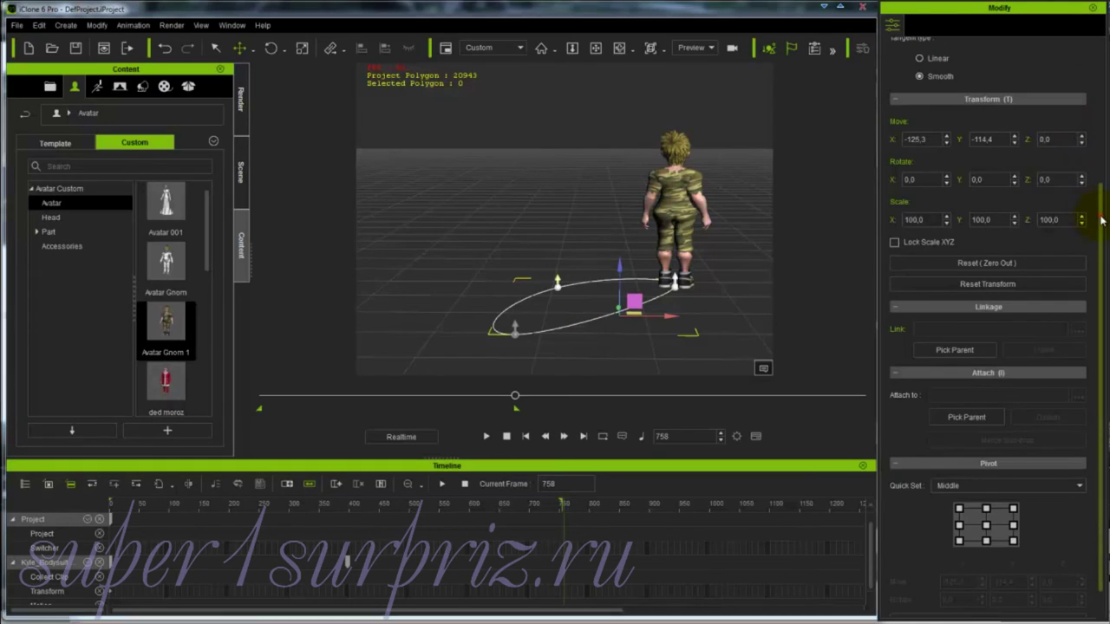
{"action": "scroll", "coordinate": [1084, 220], "scroll_direction": "up", "scroll_amount": 5}
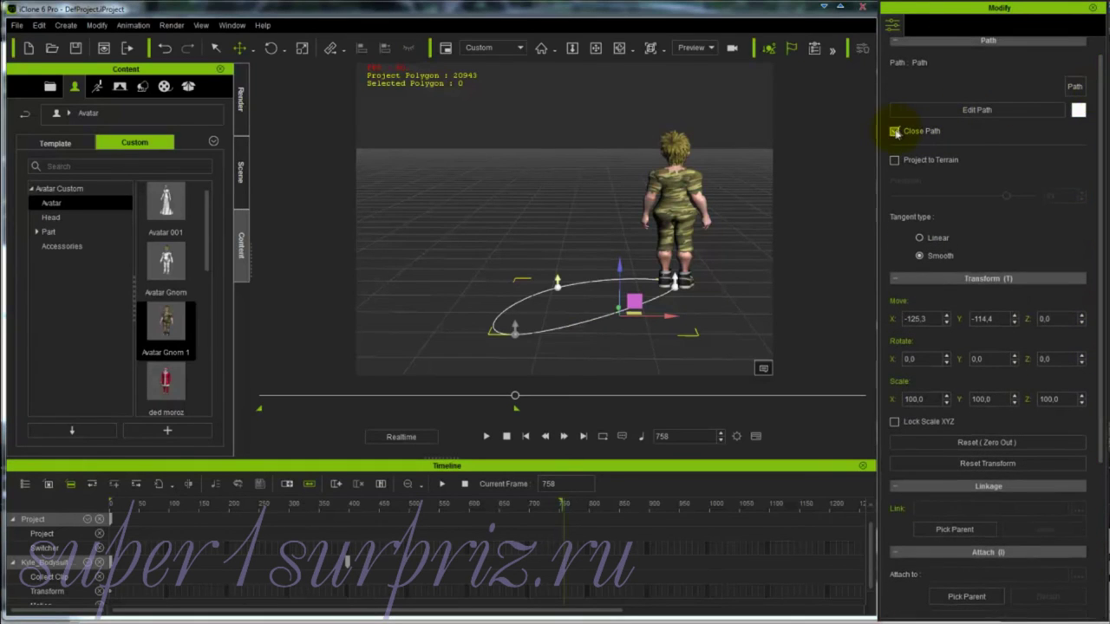
{"action": "left_click", "coordinate": [893, 130]}
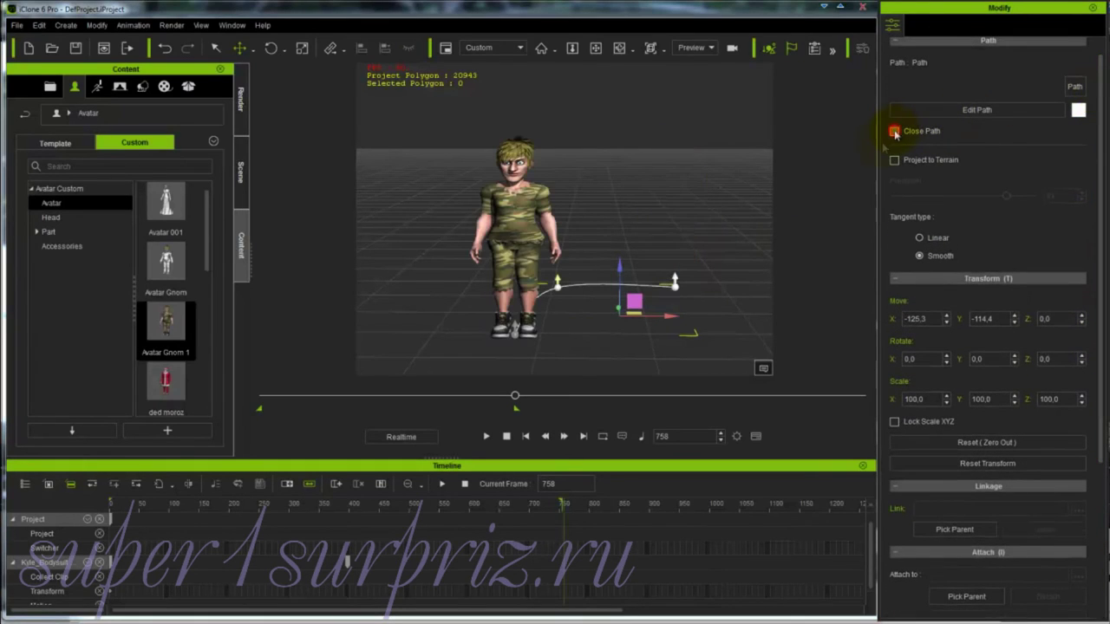
Select the avatar and shorten the playback range to end at about frame 400.
{"action": "left_click", "coordinate": [515, 255]}
{"action": "left_click_drag", "start_coordinate": [1099, 247], "coordinate": [1092, 466]}
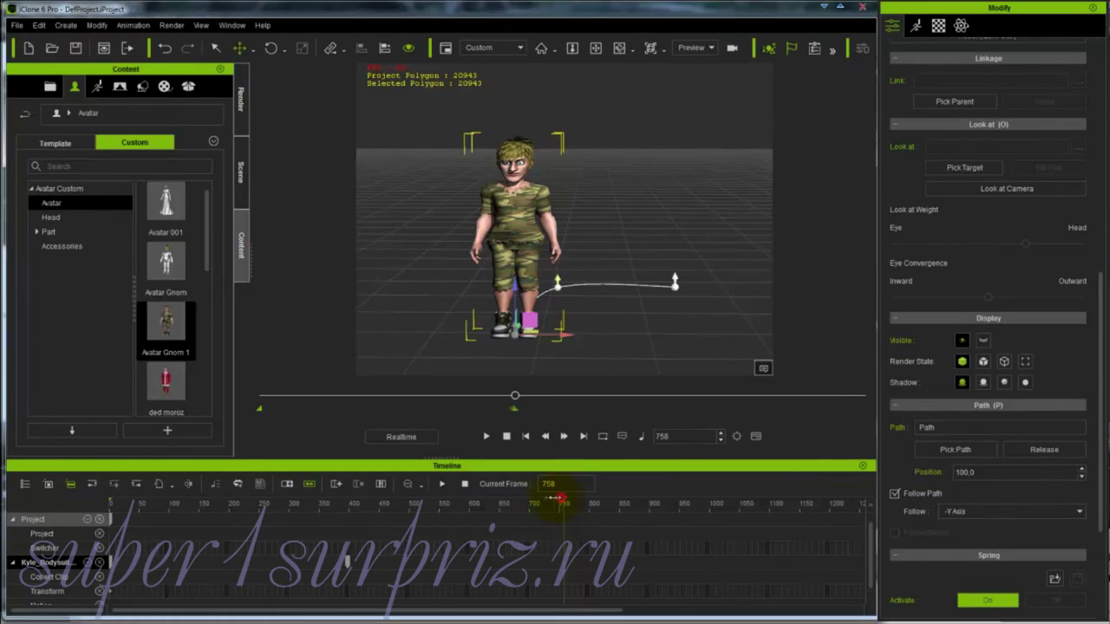
{"action": "left_click_drag", "start_coordinate": [562, 501], "coordinate": [355, 503]}
Set the avatar's position on the path to 100 at frame 396.
{"action": "left_click_drag", "start_coordinate": [515, 396], "coordinate": [400, 404]}
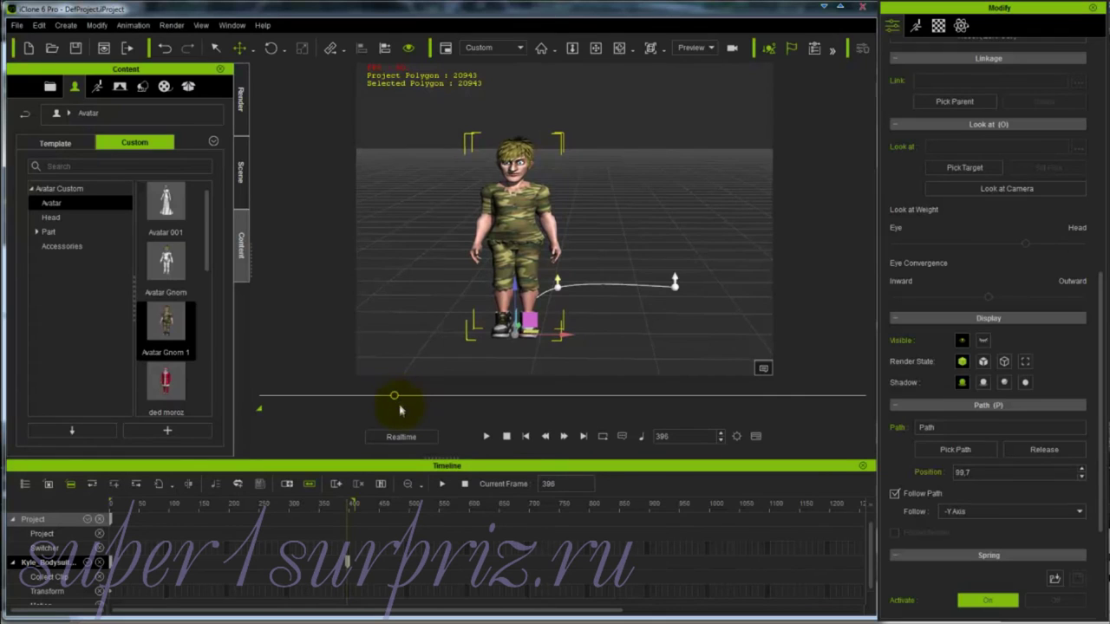
{"action": "double_click", "coordinate": [961, 472]}
{"action": "type", "text": "00"}
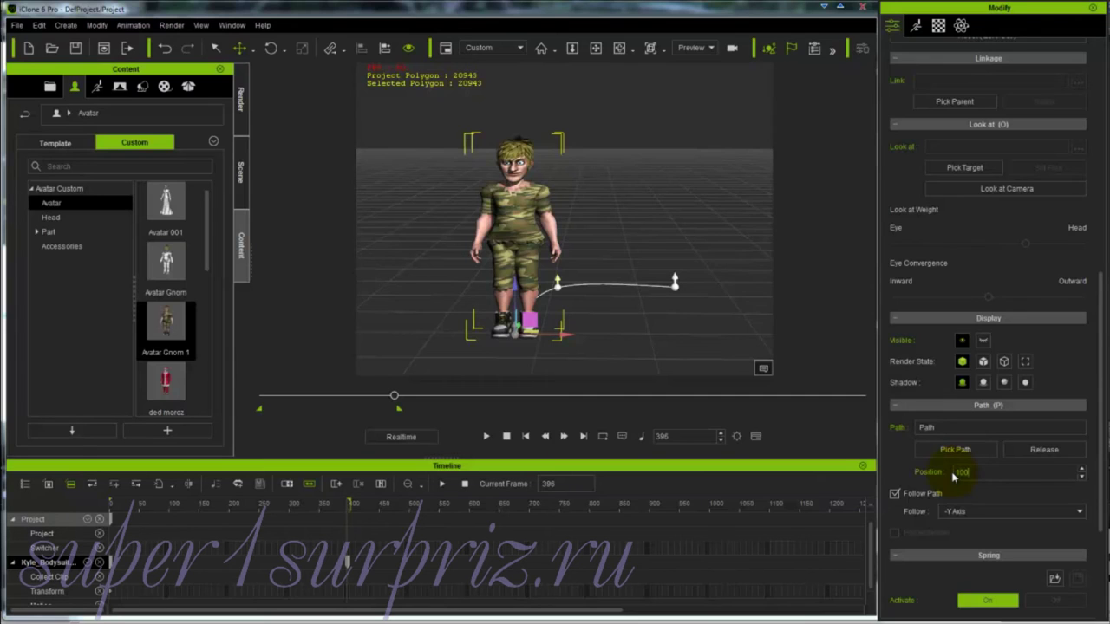
{"action": "key", "text": "Return"}
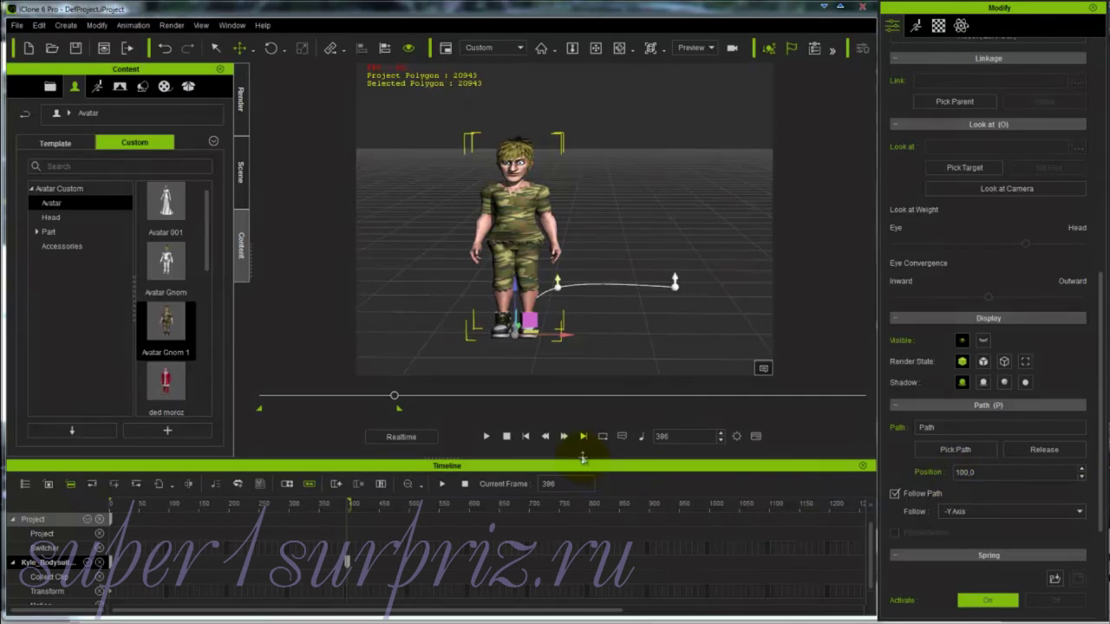
Play the avatar's movement along the open path within the shortened range, and stop the playback.
{"action": "left_click", "coordinate": [487, 437]}
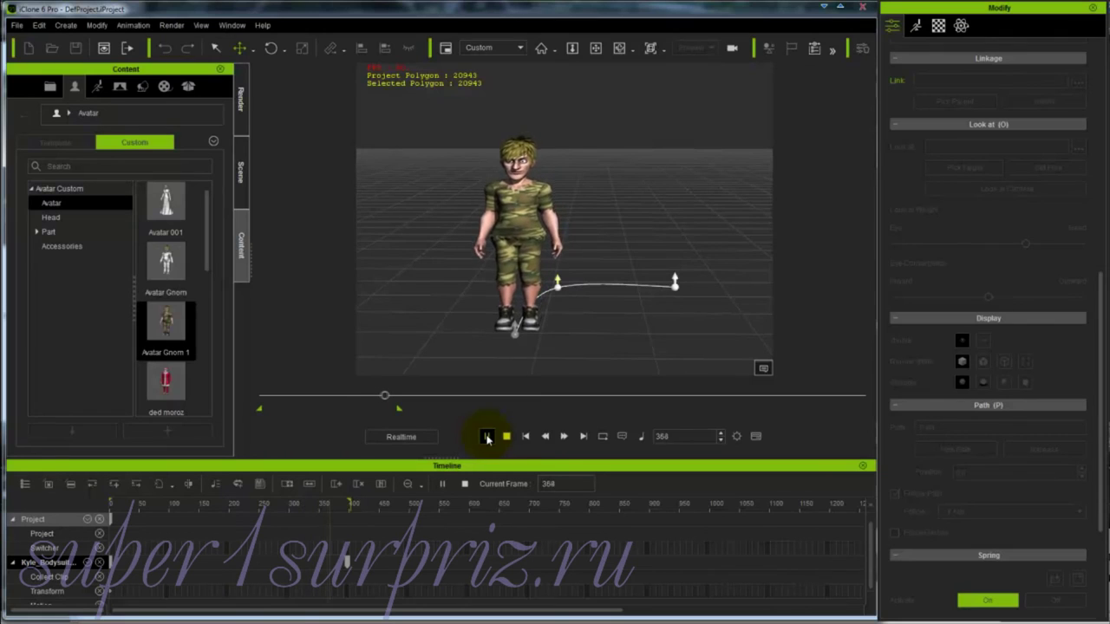
{"action": "left_click", "coordinate": [487, 436]}
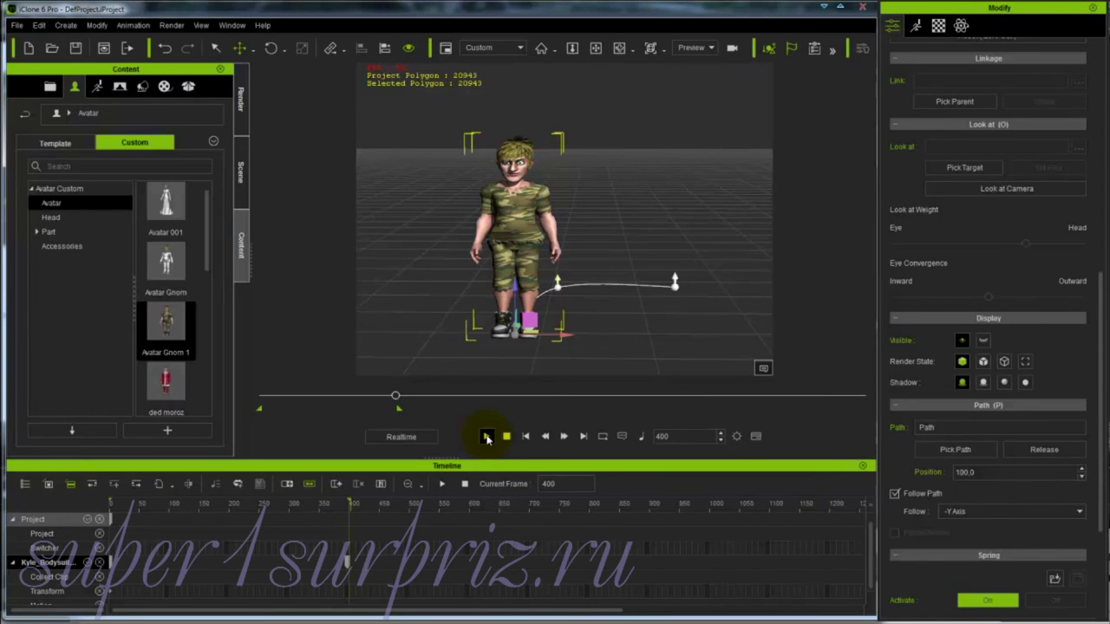
{"action": "left_click", "coordinate": [486, 436]}
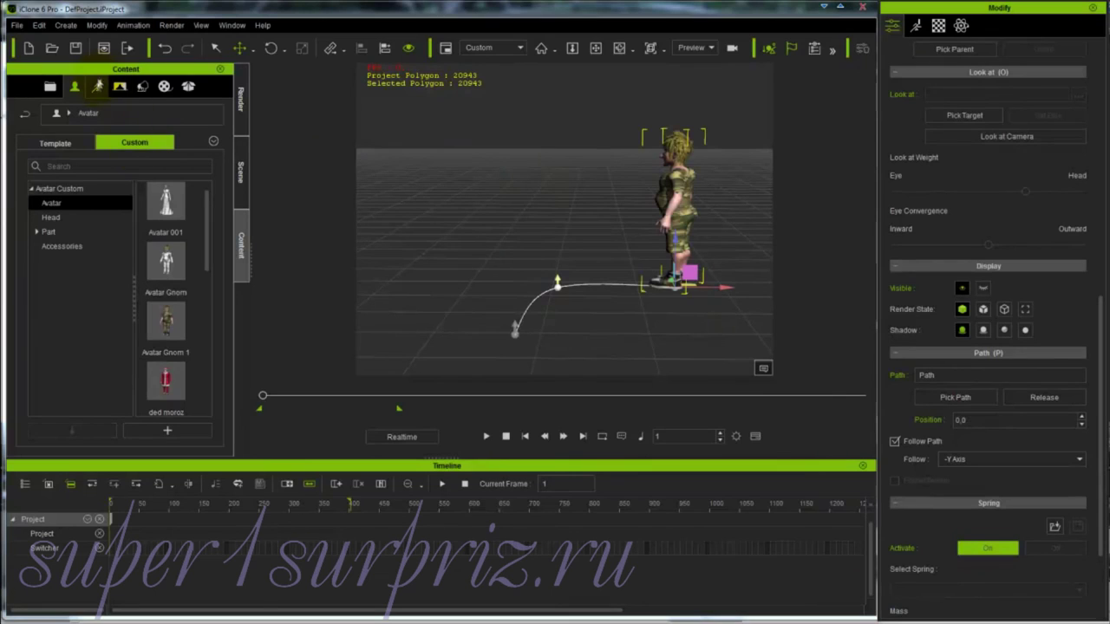
Open the motion templates in the content library.
{"action": "left_click", "coordinate": [97, 87]}
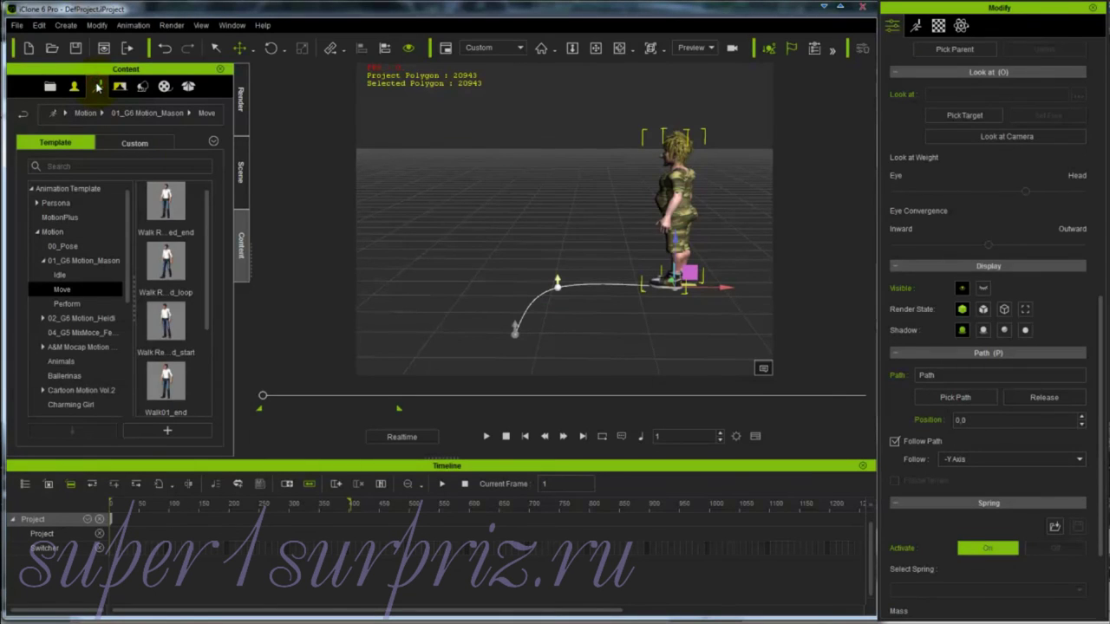